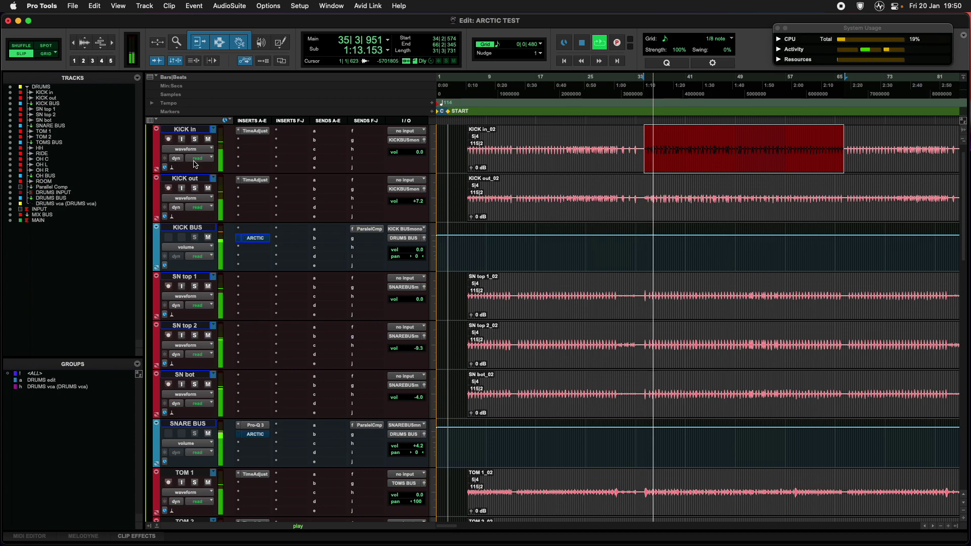
# Solo the kick tracks, activate the ARCTIC insert on KICK BUS, and set its filter to about 50 and threshold to about -44.
pyautogui.click(194, 188)
pyautogui.click(254, 238)
pyautogui.click(307, 96)
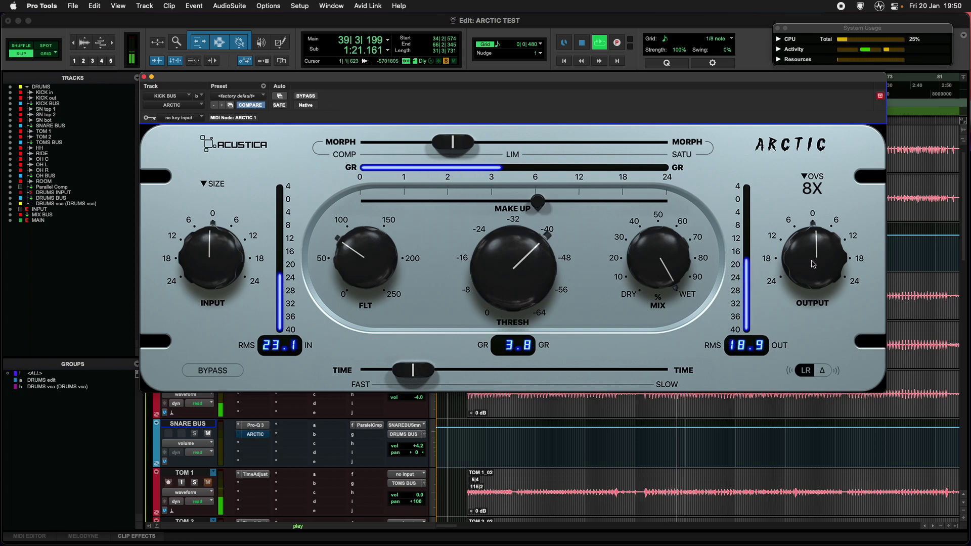
pyautogui.moveTo(356, 259); pyautogui.dragTo(357, 260)
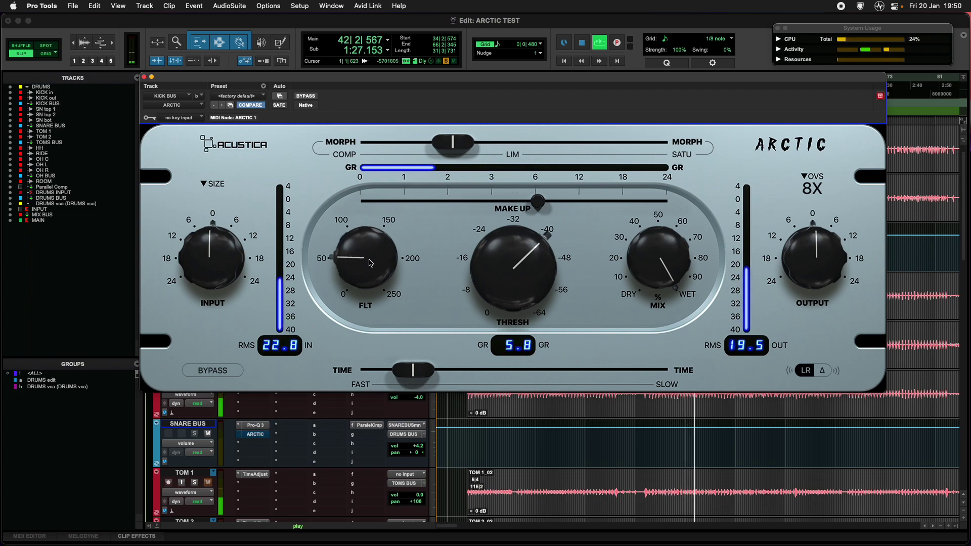
pyautogui.moveTo(537, 269); pyautogui.dragTo(537, 267)
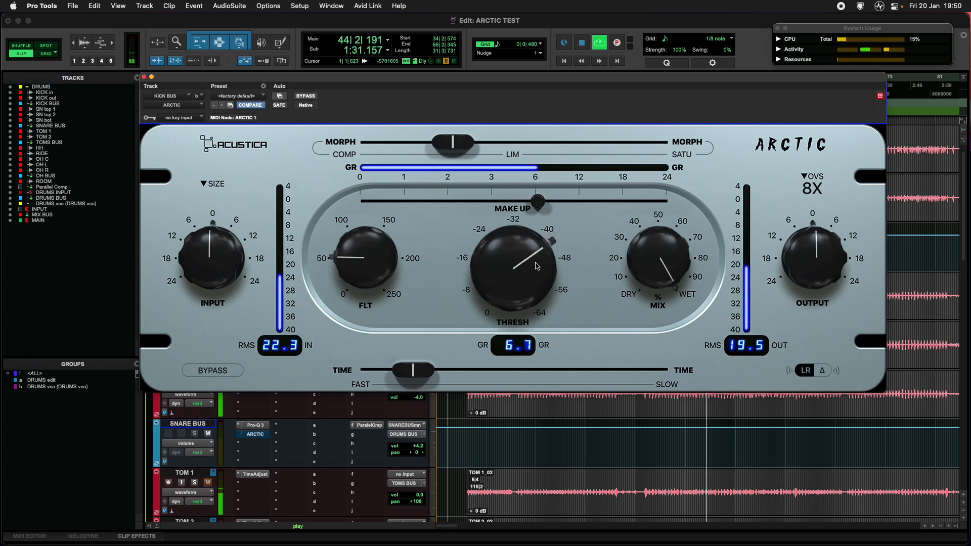
# On the KICK BUS ARCTIC, set the morph fully to SATU and reduce the make-up slightly.
pyautogui.moveTo(464, 155); pyautogui.dragTo(739, 154)
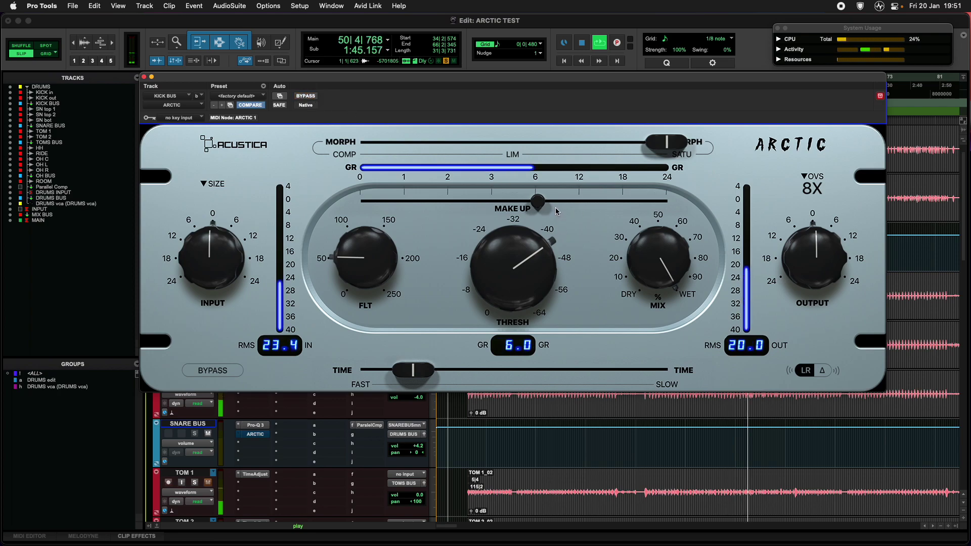
pyautogui.moveTo(537, 201); pyautogui.dragTo(526, 201)
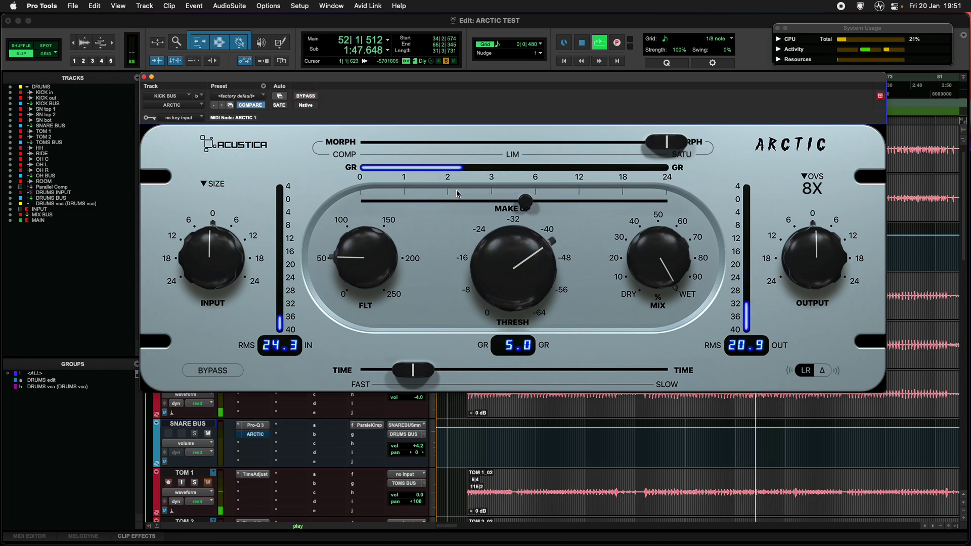
pyautogui.click(145, 77)
# Switch the solo from the kick to SN top 1, SN top 2 and SN bot, and lower SN top 2's volume to -11.2.
pyautogui.click(195, 188)
pyautogui.click(195, 286)
pyautogui.click(195, 335)
pyautogui.click(195, 384)
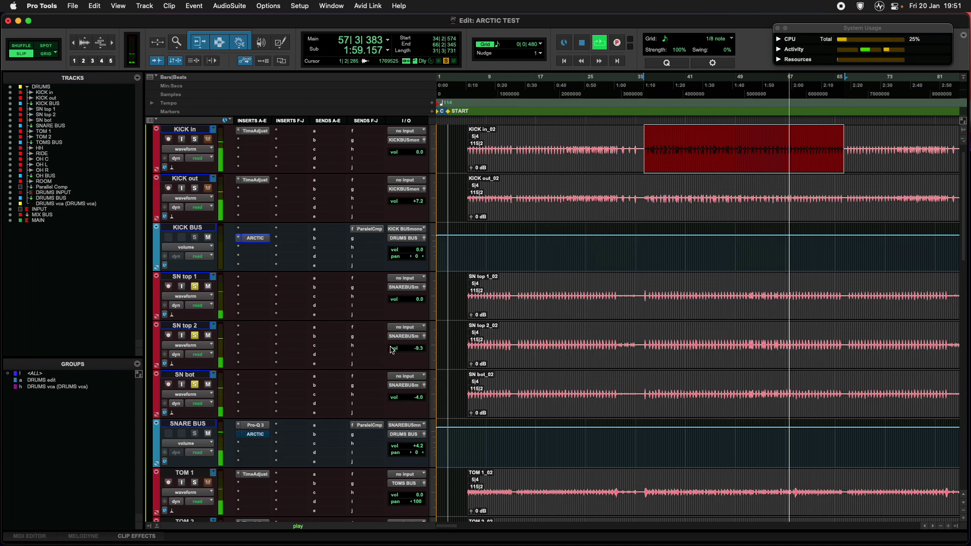
pyautogui.moveTo(403, 350); pyautogui.dragTo(404, 352)
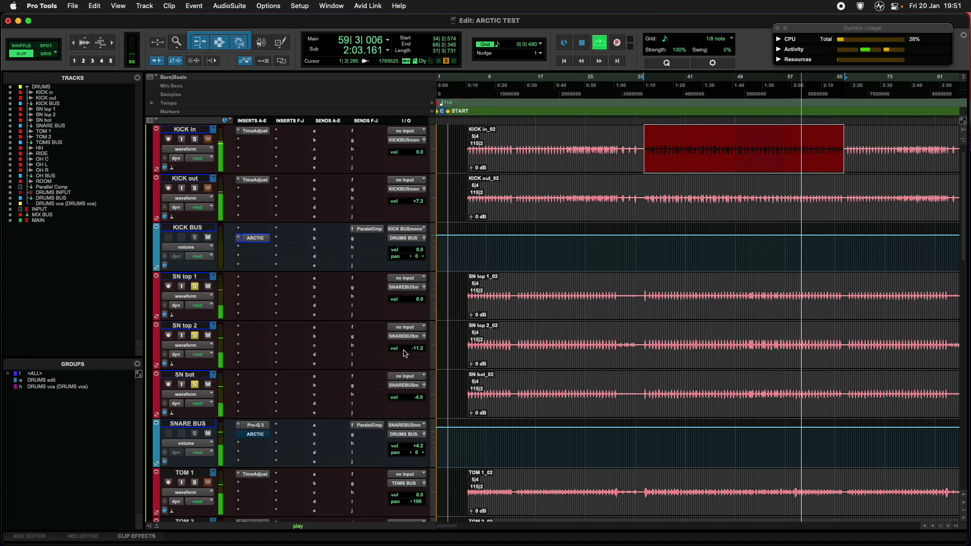
# Compare the SNARE BUS sound with the Pro-Q 3 equalizer bypassed and active.
pyautogui.click(255, 425)
pyautogui.click(304, 96)
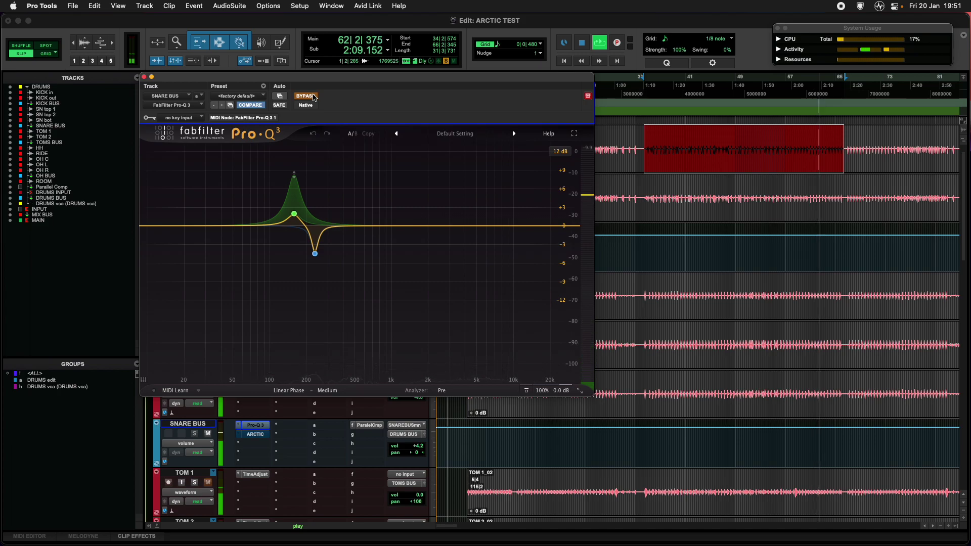
pyautogui.click(313, 97)
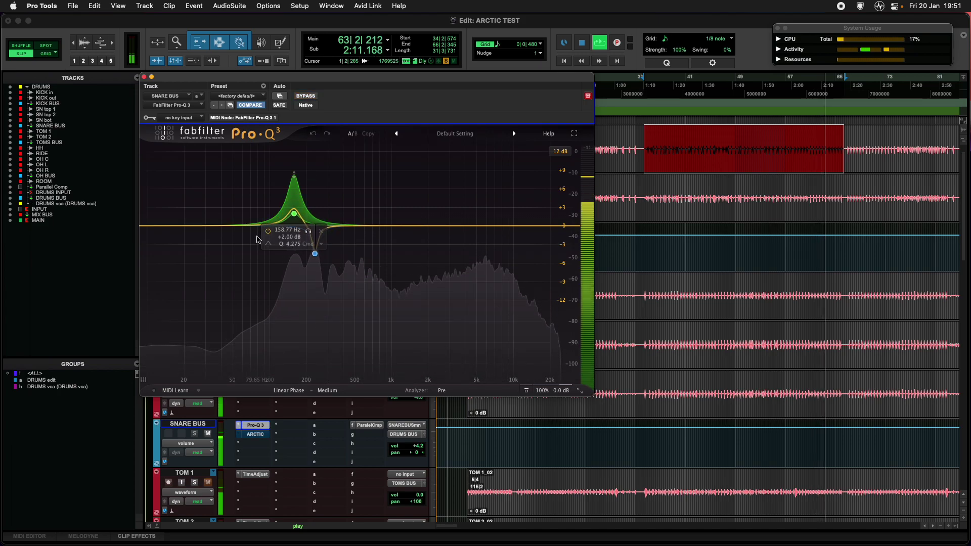
pyautogui.click(255, 425)
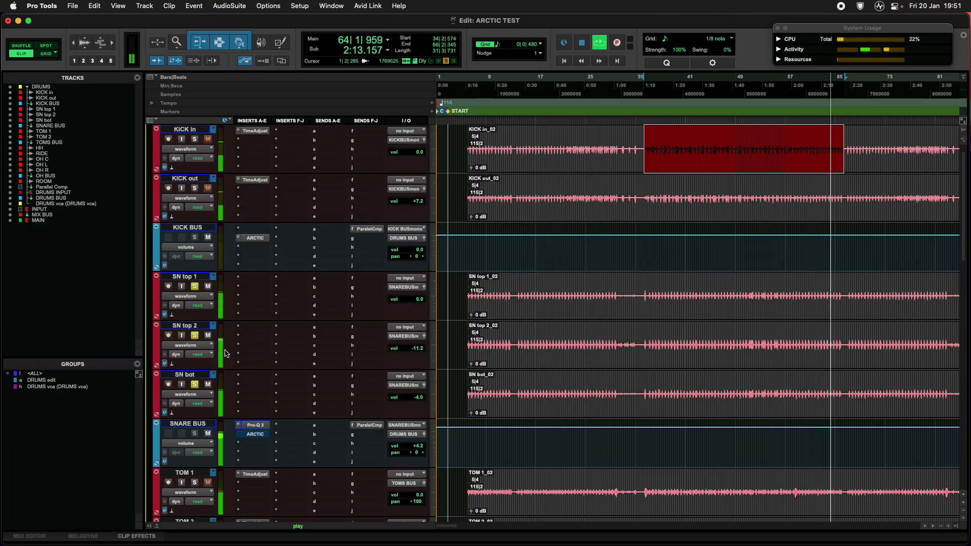
# Activate the ARCTIC insert on SNARE BUS, reduce its make-up slightly, and set the threshold to about -40.
pyautogui.click(255, 434)
pyautogui.click(306, 95)
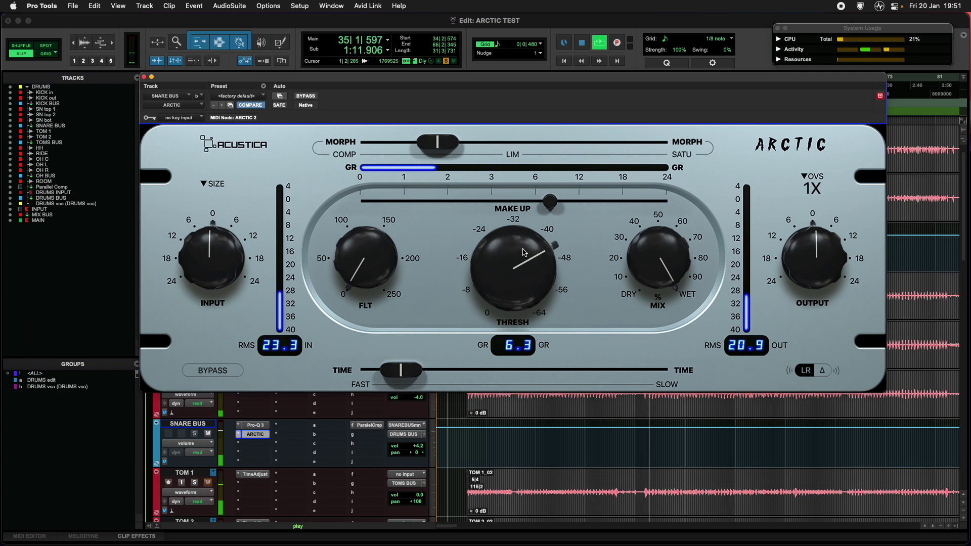
pyautogui.moveTo(550, 203); pyautogui.dragTo(536, 200)
pyautogui.moveTo(499, 277); pyautogui.dragTo(505, 263)
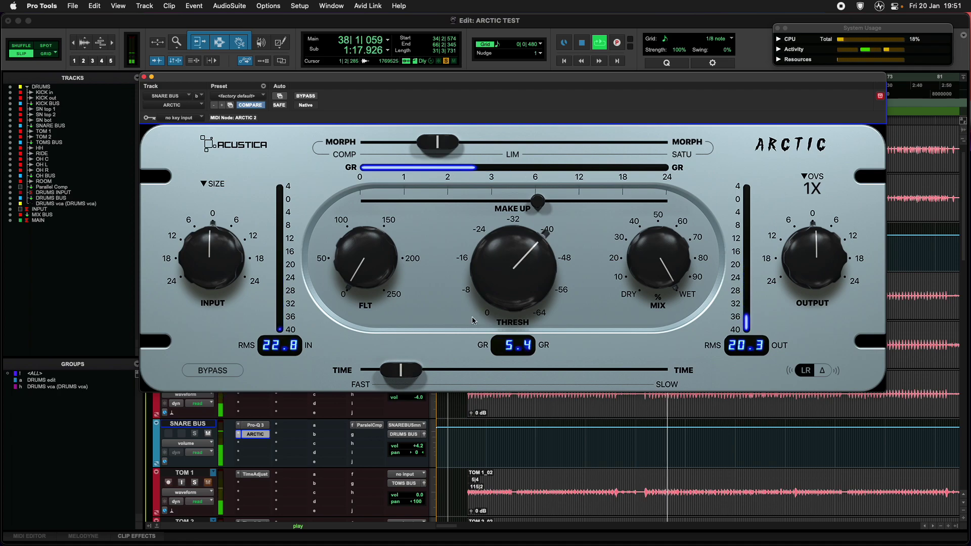
# On the SNARE BUS ARCTIC, make the time slightly slower and set the oversampling to 8X.
pyautogui.moveTo(411, 370); pyautogui.dragTo(408, 373)
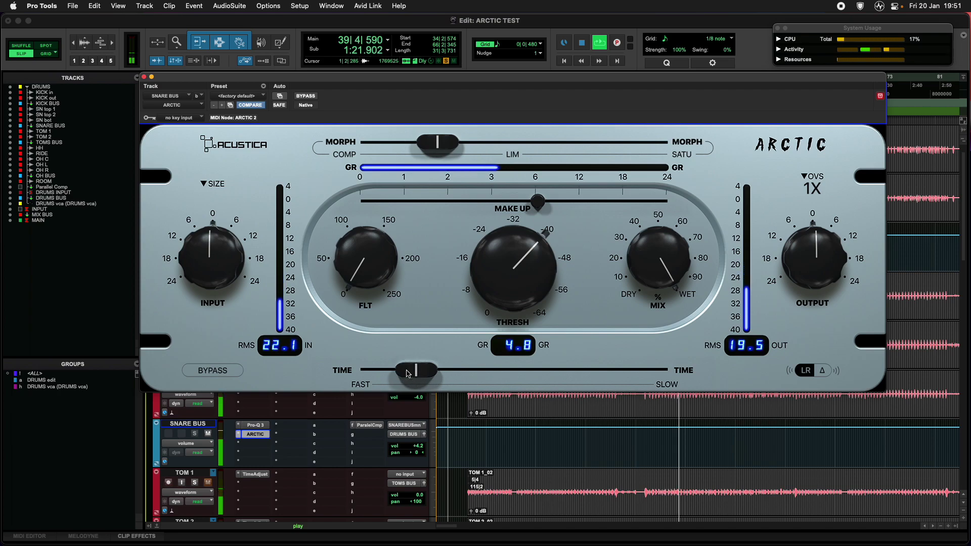
pyautogui.click(811, 189)
pyautogui.click(812, 224)
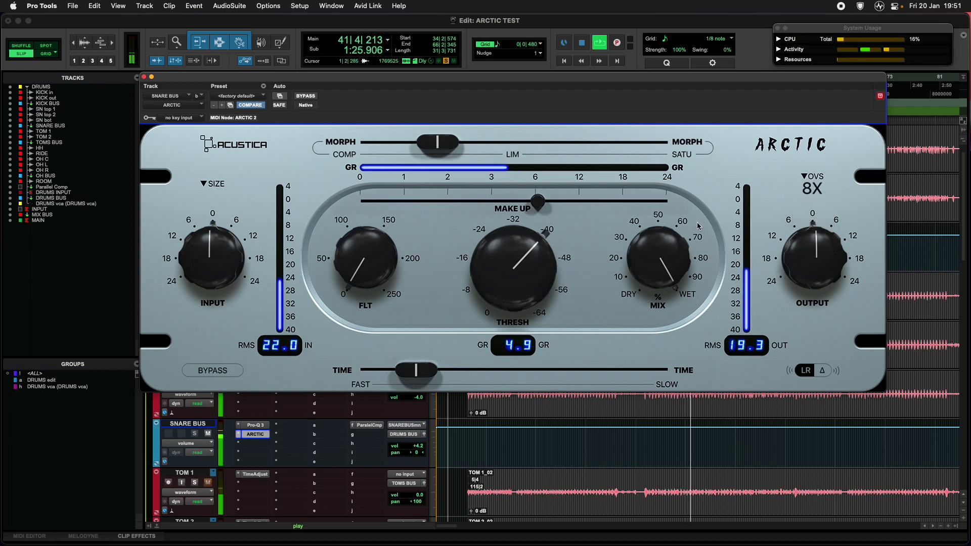
pyautogui.click(144, 76)
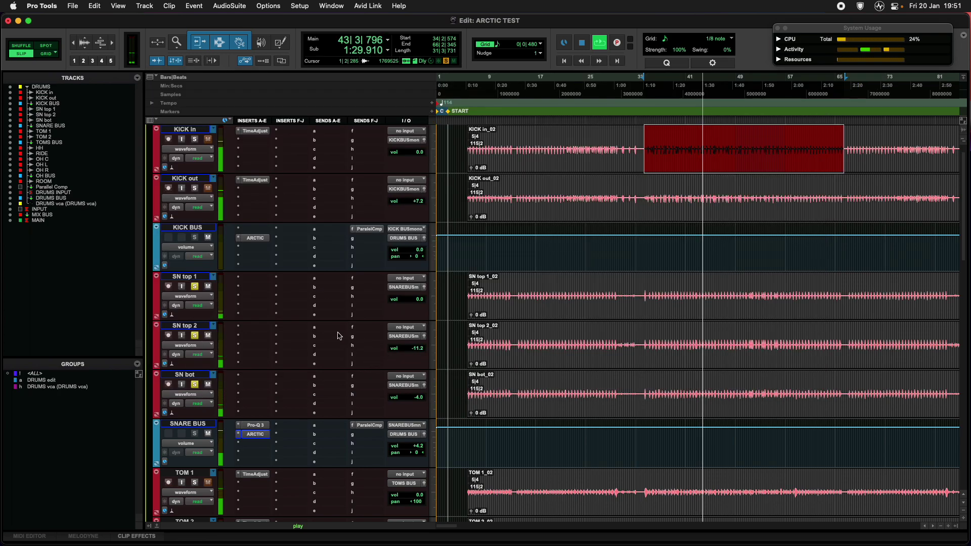
# Turn off the solo on the snare tracks.
pyautogui.click(195, 287)
pyautogui.click(195, 385)
pyautogui.scroll(-5, 306, 392)
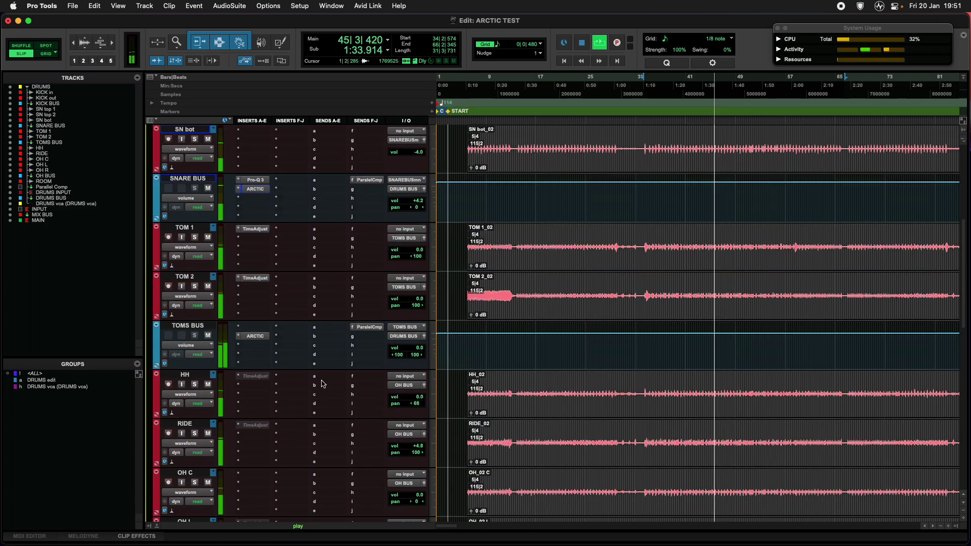
pyautogui.scroll(-1, 321, 384)
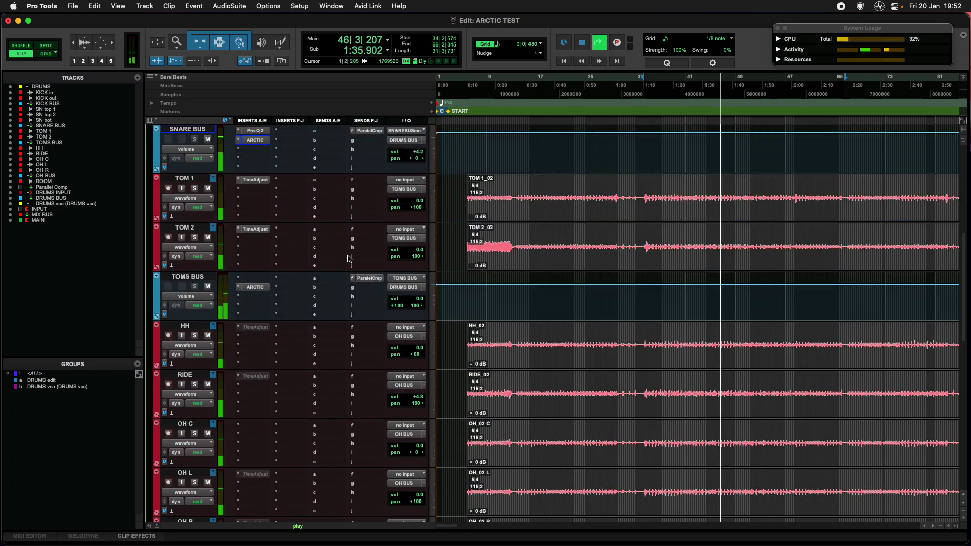
# Play the short passage from bar 34 on TOM 1 in a loop, with TOM 1 and TOM 2 soloed.
pyautogui.click(644, 191)
pyautogui.moveTo(644, 190); pyautogui.dragTo(651, 197)
pyautogui.press('space')
pyautogui.press('space')
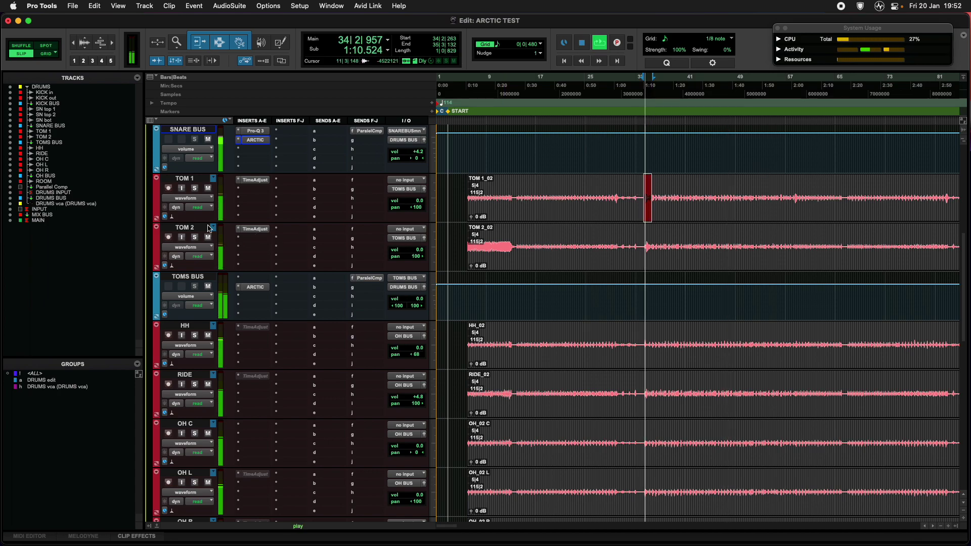
pyautogui.click(195, 188)
pyautogui.click(194, 237)
# On the TOMS BUS ARCTIC, set the morph fully to SATU and the threshold to about -48.
pyautogui.click(254, 287)
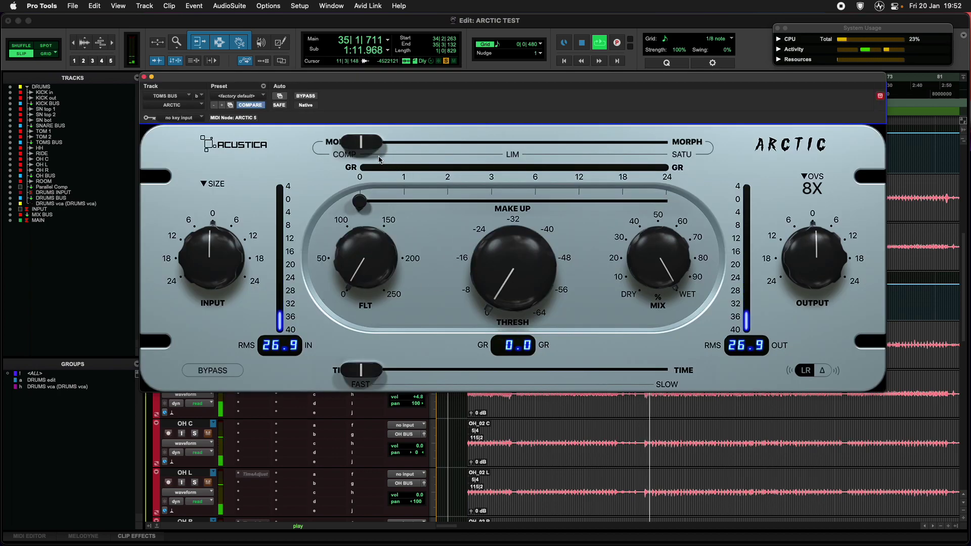
pyautogui.moveTo(372, 143); pyautogui.dragTo(667, 143)
pyautogui.moveTo(493, 296); pyautogui.dragTo(528, 258)
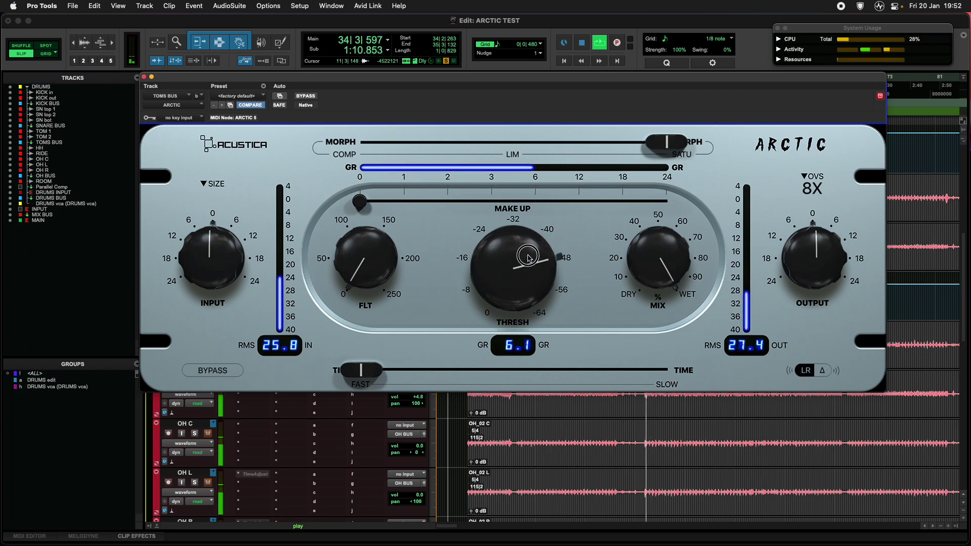
# Raise the TOMS BUS ARCTIC make-up to just past mid-scale, set the filter to about 100, and make the time slightly slower.
pyautogui.moveTo(360, 202); pyautogui.dragTo(524, 203)
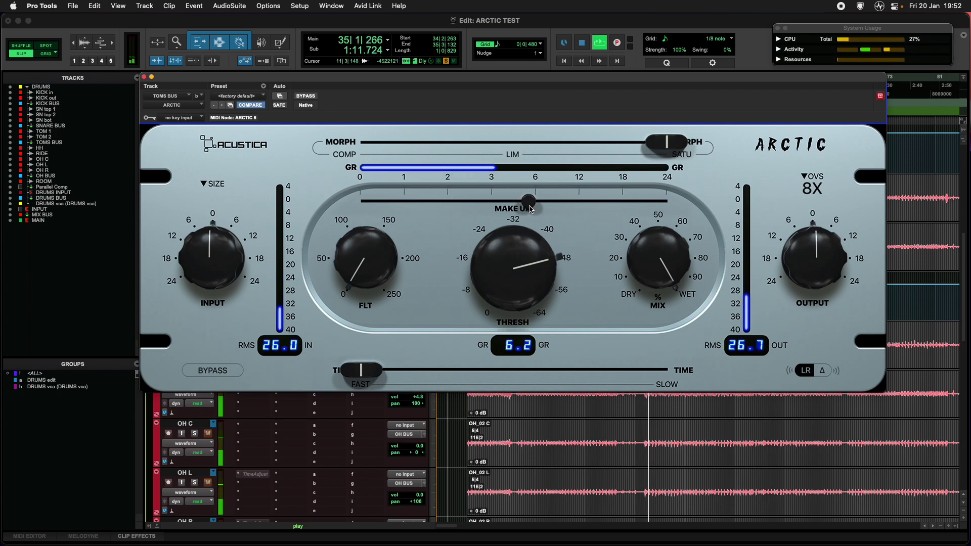
pyautogui.moveTo(371, 271); pyautogui.dragTo(373, 250)
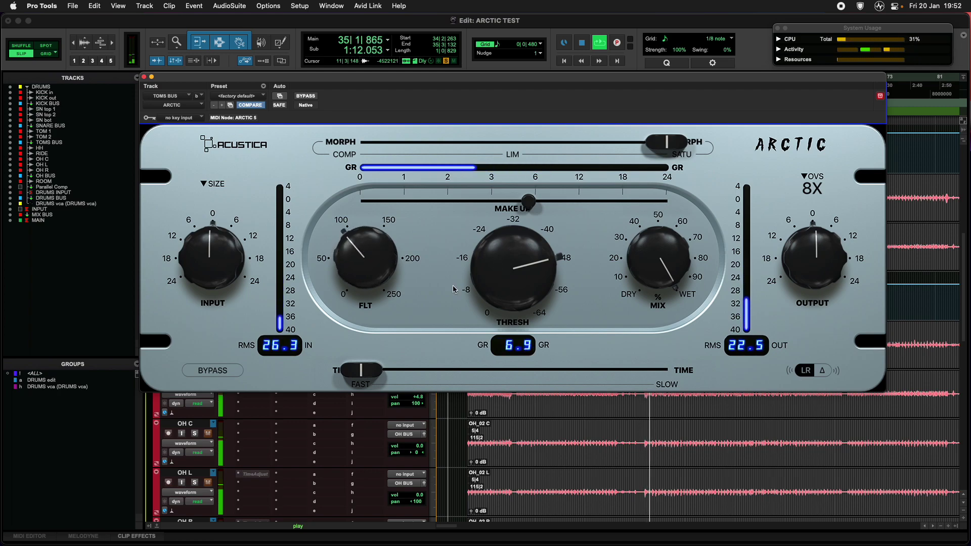
pyautogui.moveTo(369, 365); pyautogui.dragTo(407, 371)
# Set the TOMS BUS ARCTIC mix to about 50% and raise its output slightly.
pyautogui.moveTo(664, 255)
pyautogui.mouseDown()
pyautogui.moveTo(647, 278)
pyautogui.moveTo(671, 264)
pyautogui.mouseUp()
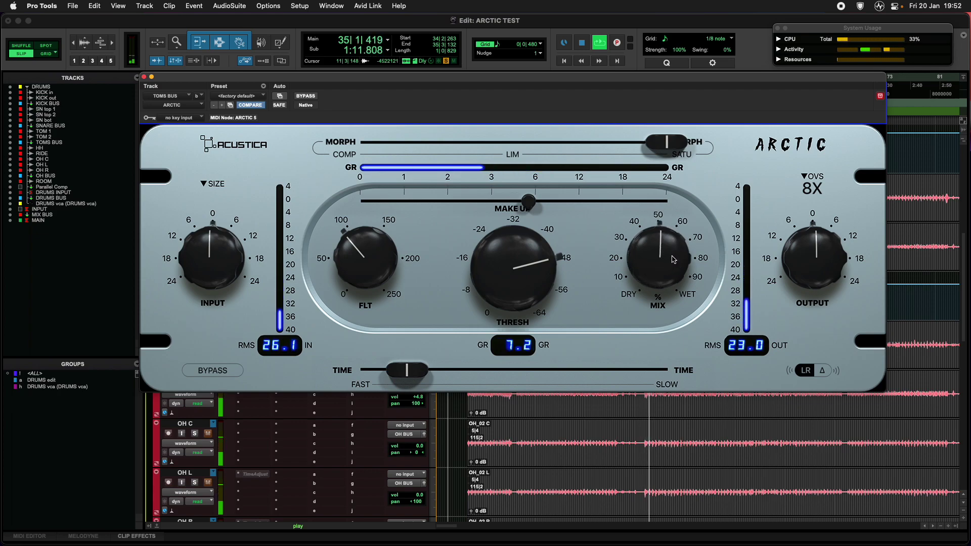
pyautogui.moveTo(816, 255); pyautogui.dragTo(819, 250)
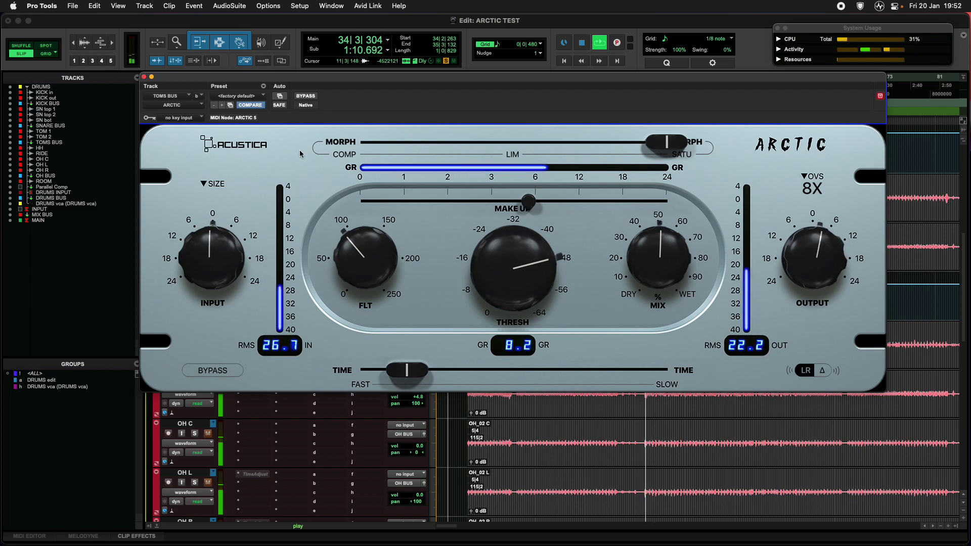
pyautogui.click(143, 76)
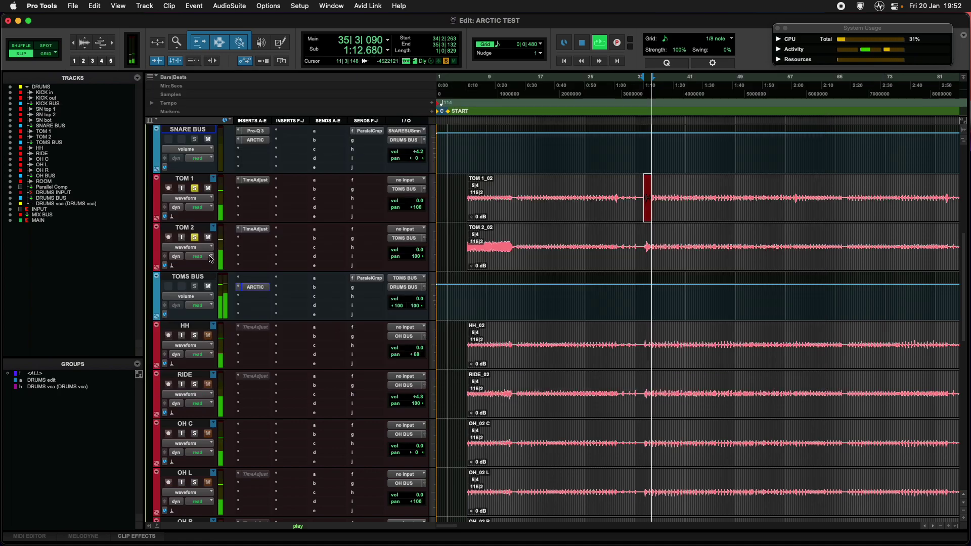
# Turn off the solo on the tom tracks and restart playback of the full drums from bar 34.
pyautogui.press('space')
pyautogui.click(198, 238)
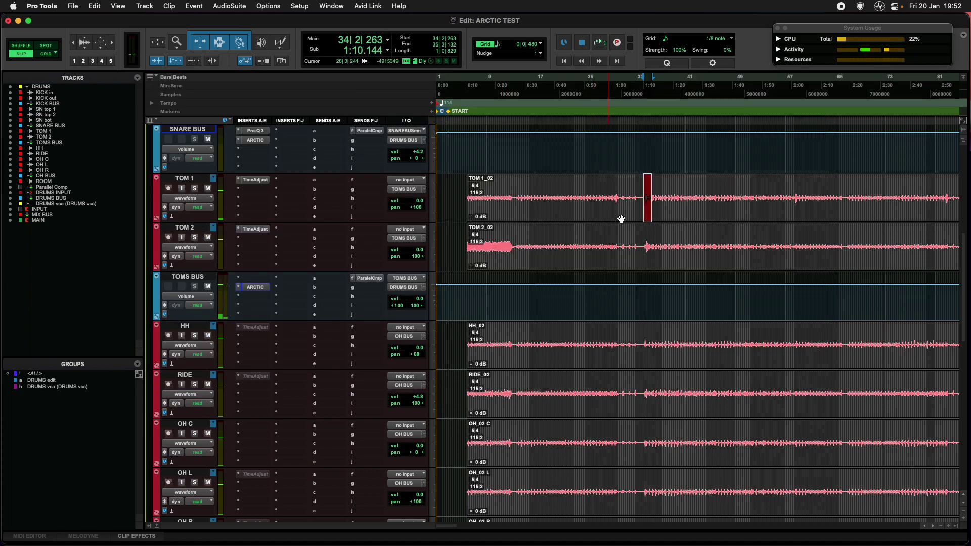
pyautogui.click(645, 193)
pyautogui.press('space')
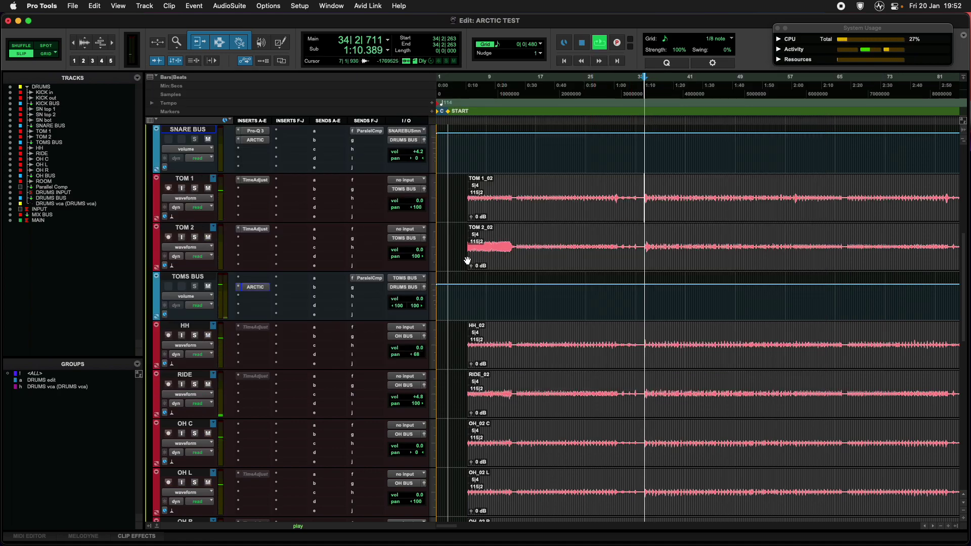
pyautogui.click(519, 354)
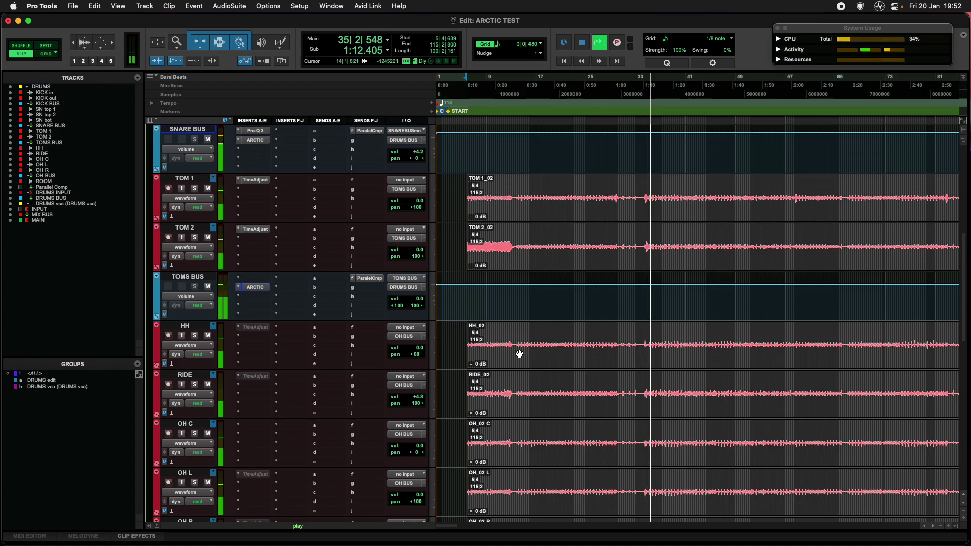
# Solo the ROOM track and add the Acustica ARCTIC plug-in to its second insert slot.
pyautogui.scroll(-10, 519, 354)
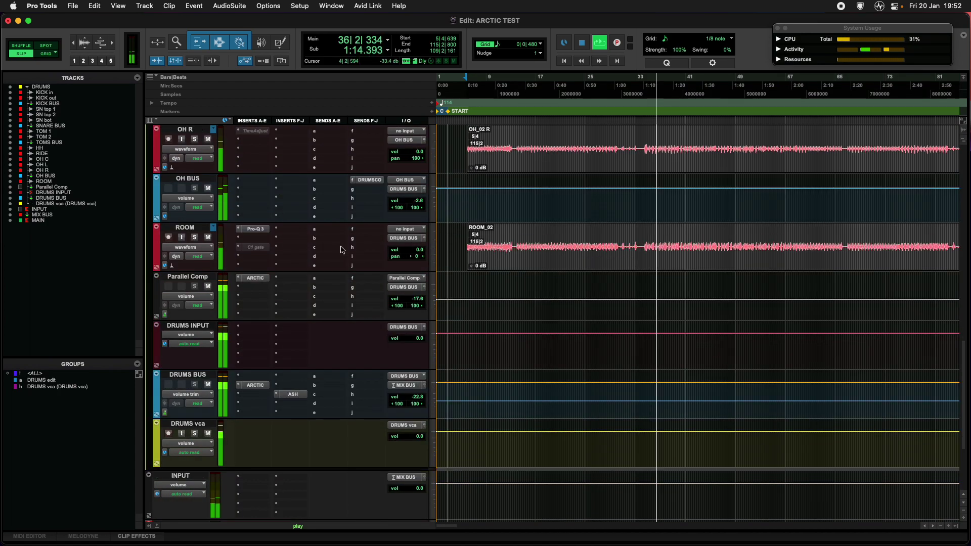
pyautogui.click(194, 237)
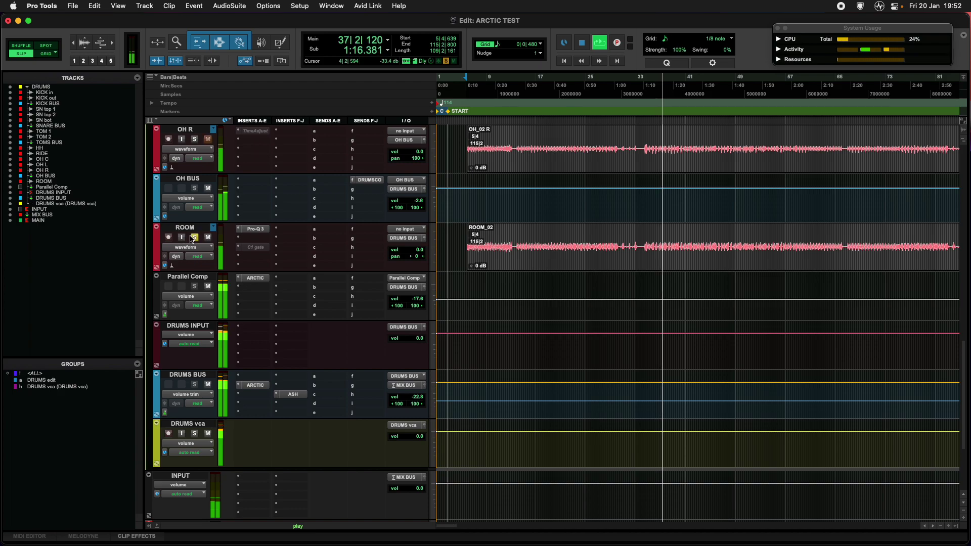
pyautogui.click(239, 238)
pyautogui.moveTo(273, 238)
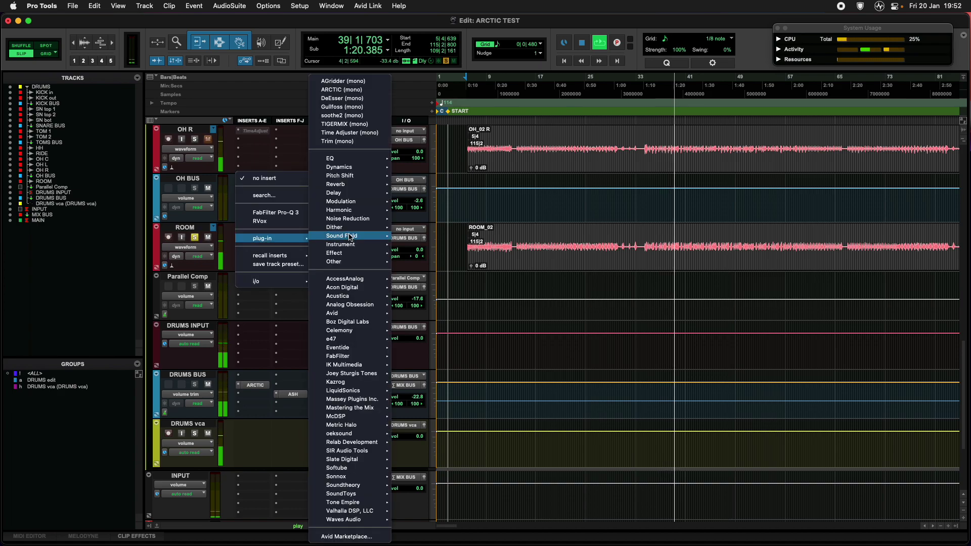
pyautogui.click(480, 263)
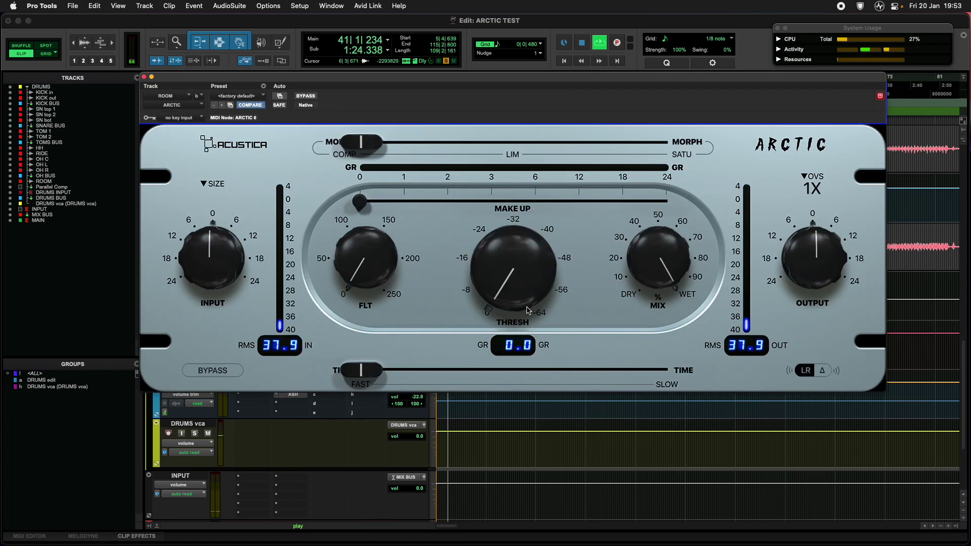
# Set the ROOM ARCTIC oversampling to 8X and its threshold to -64.
pyautogui.click(810, 181)
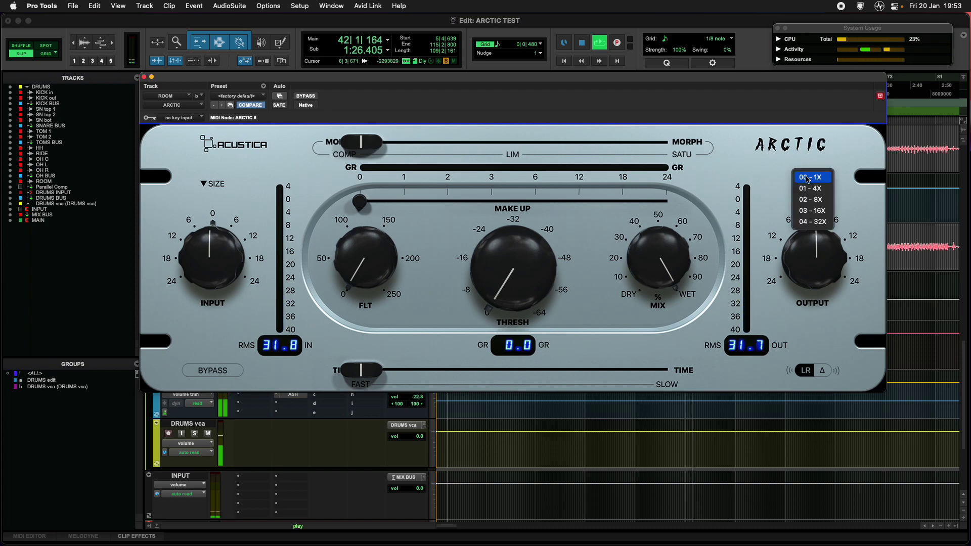
pyautogui.click(812, 202)
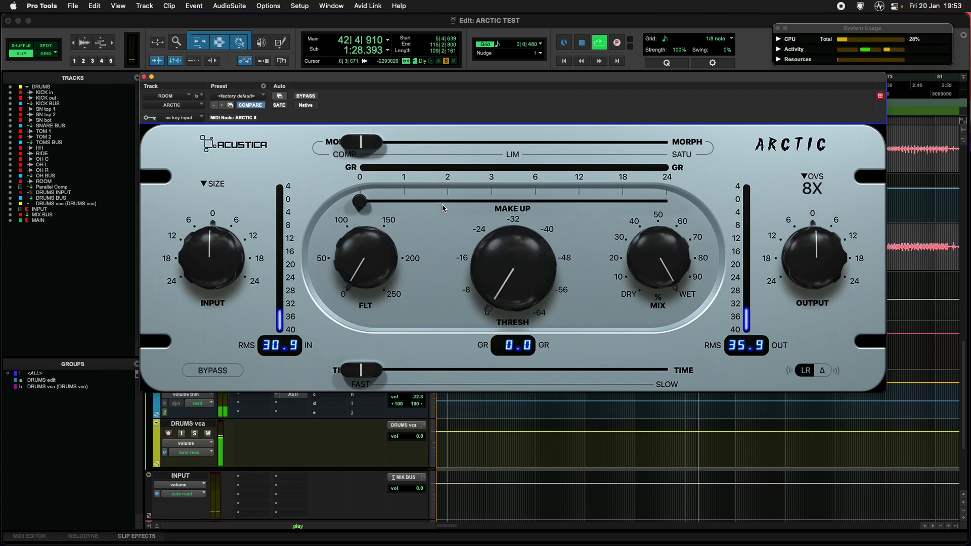
pyautogui.moveTo(508, 275); pyautogui.dragTo(537, 224)
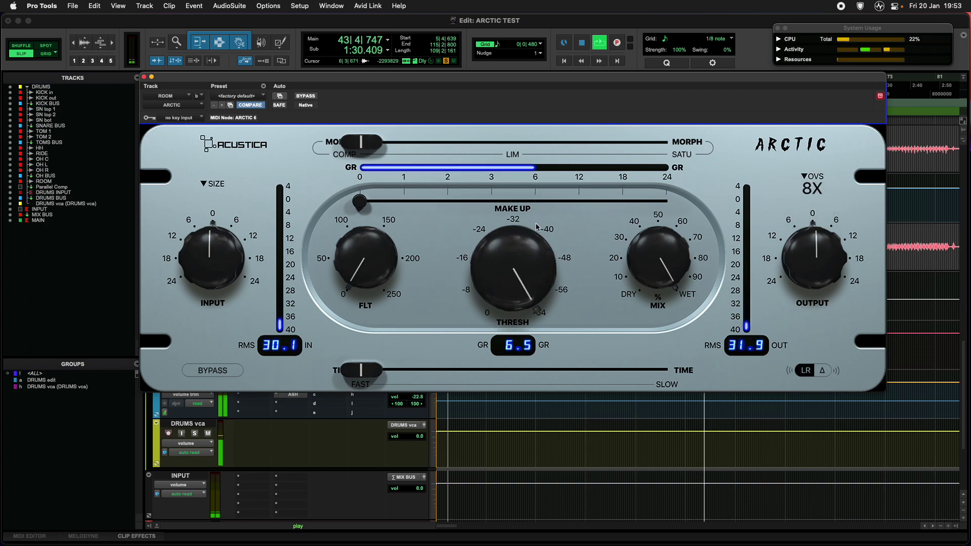
# Set the ROOM ARCTIC threshold to about -60, its make-up to about two thirds, and its morph fully to SATU.
pyautogui.moveTo(496, 265); pyautogui.dragTo(497, 272)
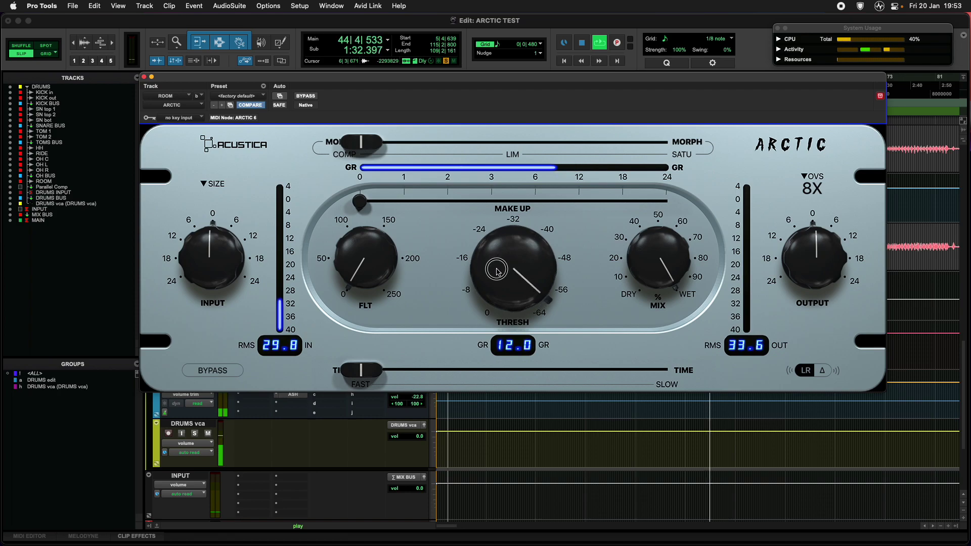
pyautogui.moveTo(361, 202); pyautogui.dragTo(571, 202)
pyautogui.moveTo(374, 144); pyautogui.dragTo(676, 145)
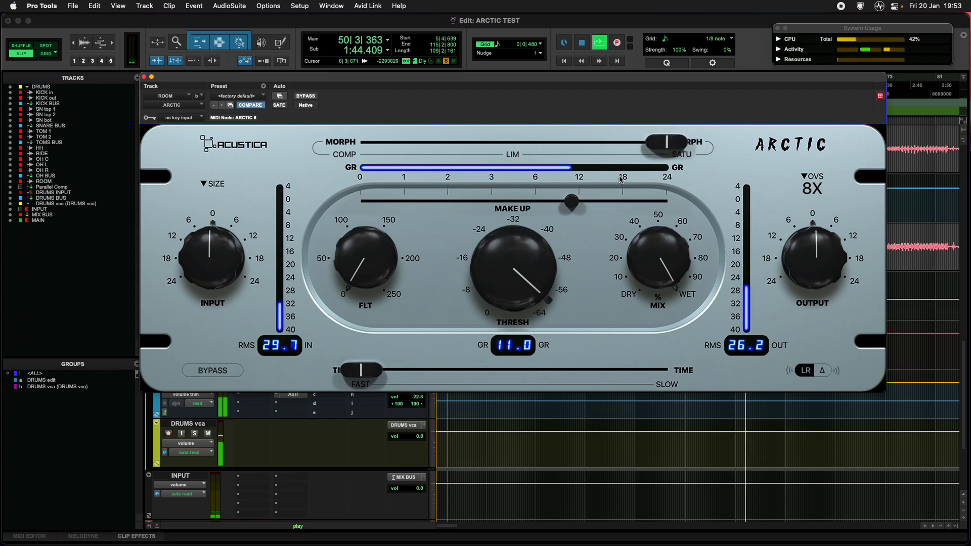
# Audition a slower time and the COMP morph on the ROOM ARCTIC, restoring full SATU and the fastest time.
pyautogui.moveTo(365, 373); pyautogui.dragTo(431, 372)
pyautogui.moveTo(656, 143); pyautogui.dragTo(286, 152)
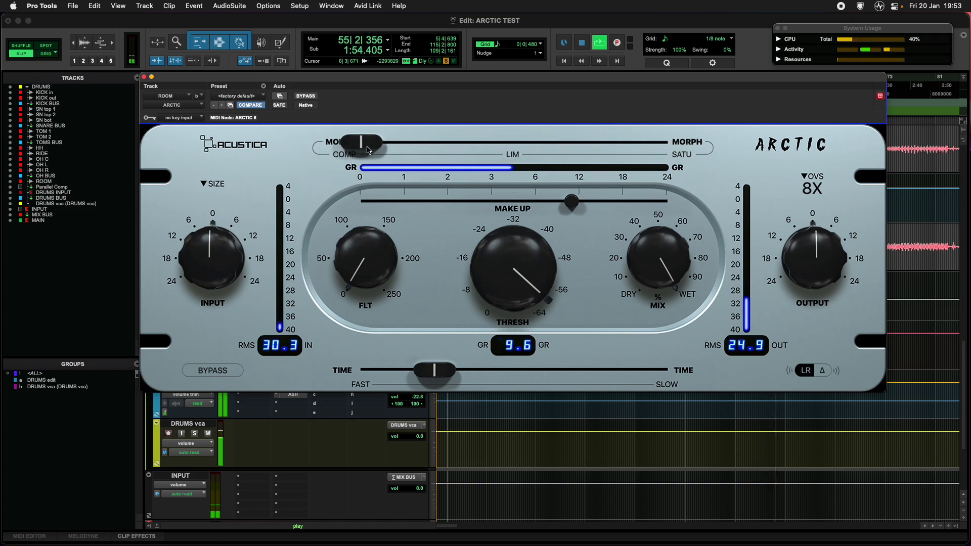
pyautogui.moveTo(367, 148); pyautogui.dragTo(670, 145)
pyautogui.moveTo(435, 370); pyautogui.dragTo(346, 374)
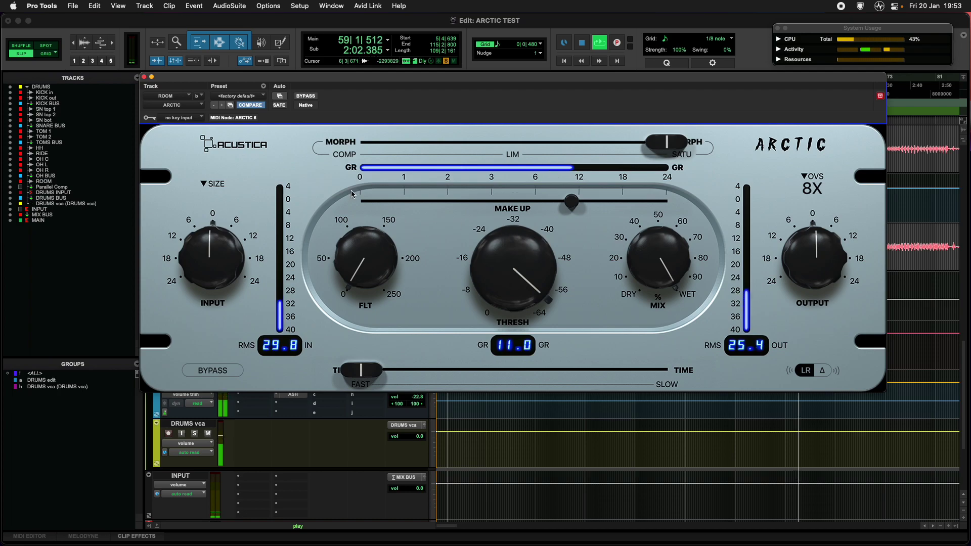
# Close the ROOM ARCTIC window and remove the inactive C1 plug-in from the ROOM track's third insert slot.
pyautogui.click(143, 76)
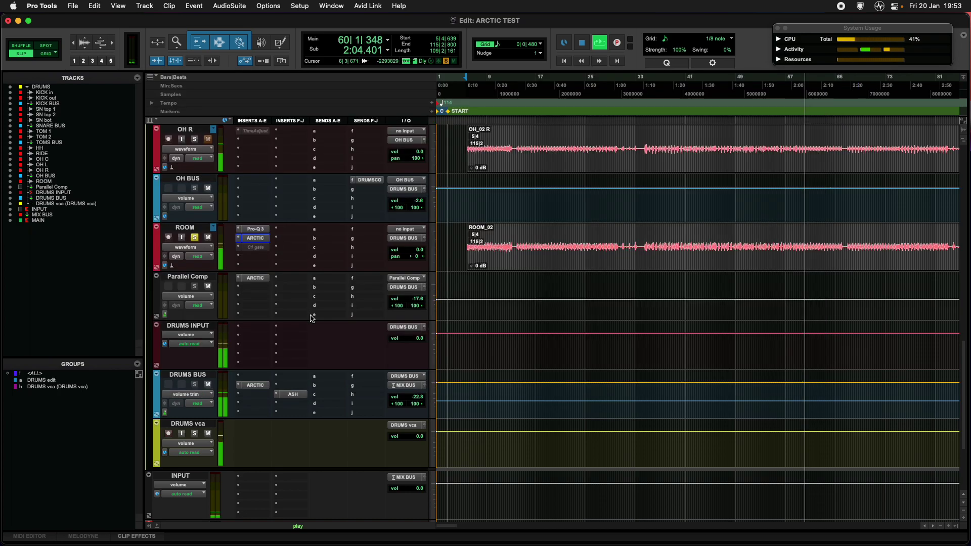
pyautogui.click(255, 237)
pyautogui.click(260, 240)
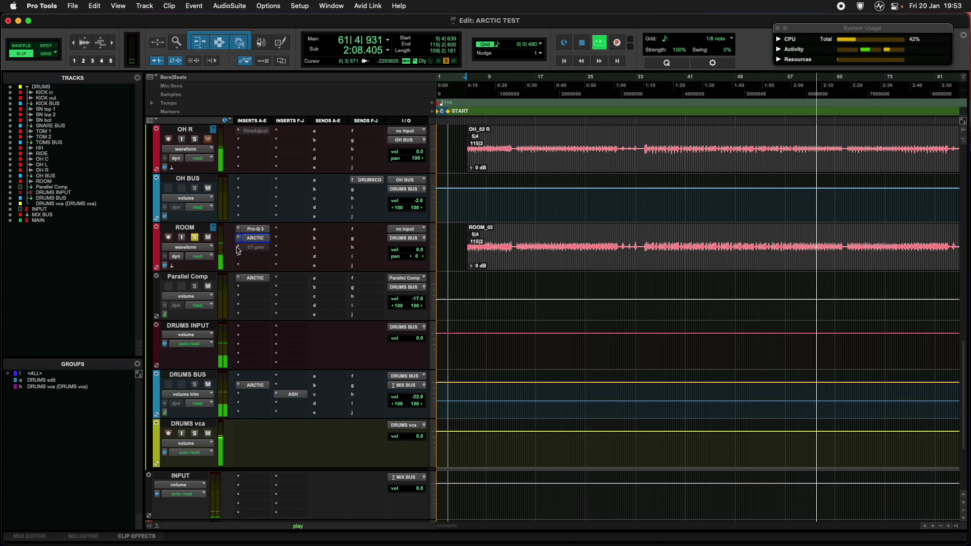
pyautogui.click(243, 241)
pyautogui.click(276, 222)
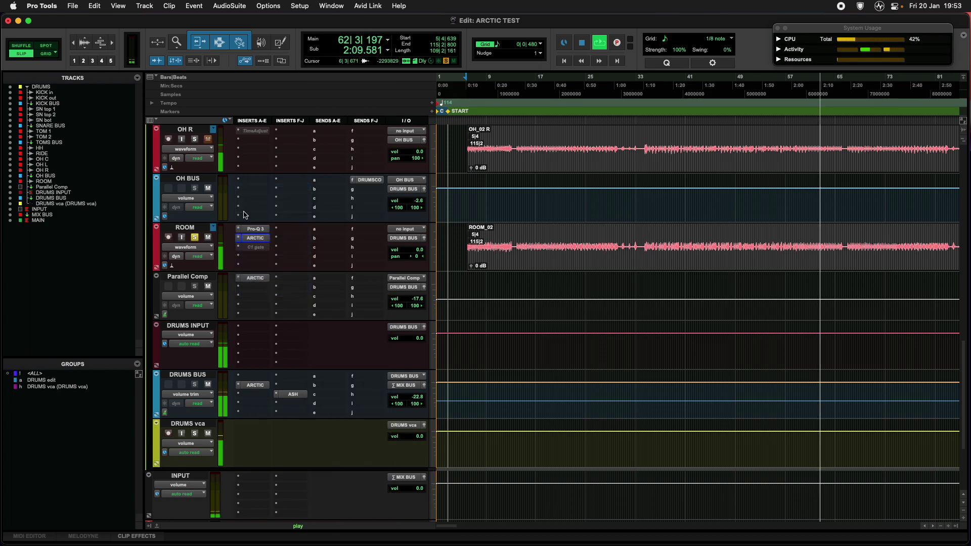
# Turn off the solo on the ROOM track and raise its volume to +1.8.
pyautogui.click(195, 238)
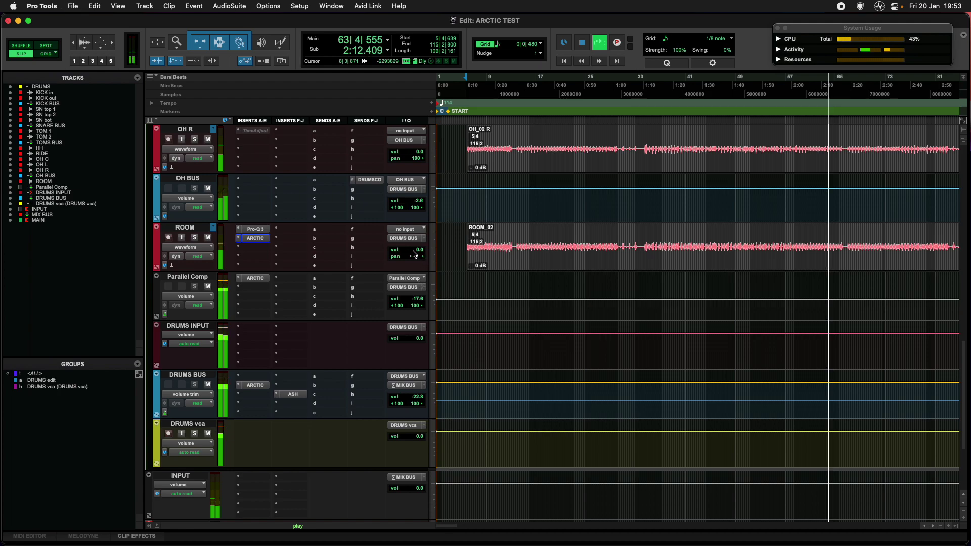
pyautogui.click(406, 252)
pyautogui.moveTo(406, 248); pyautogui.dragTo(404, 251)
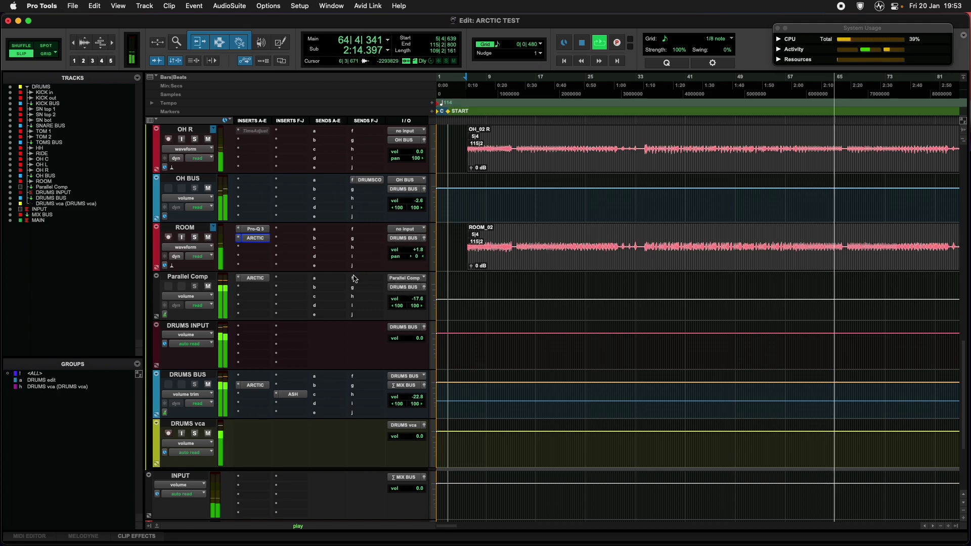
# Set the Parallel Comp ARCTIC morph just short of LIM, threshold to about -48, time slightly slower and output near 0.
pyautogui.click(208, 287)
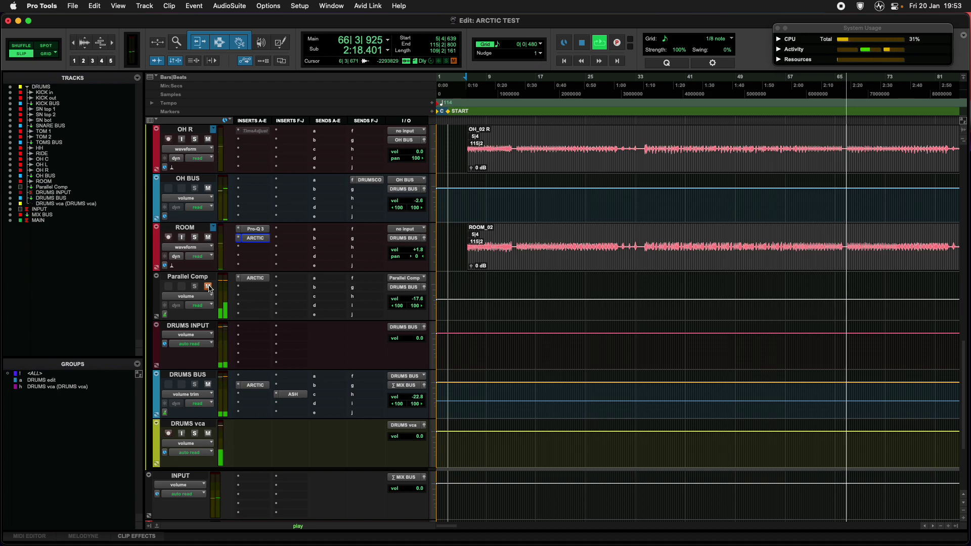
pyautogui.click(208, 286)
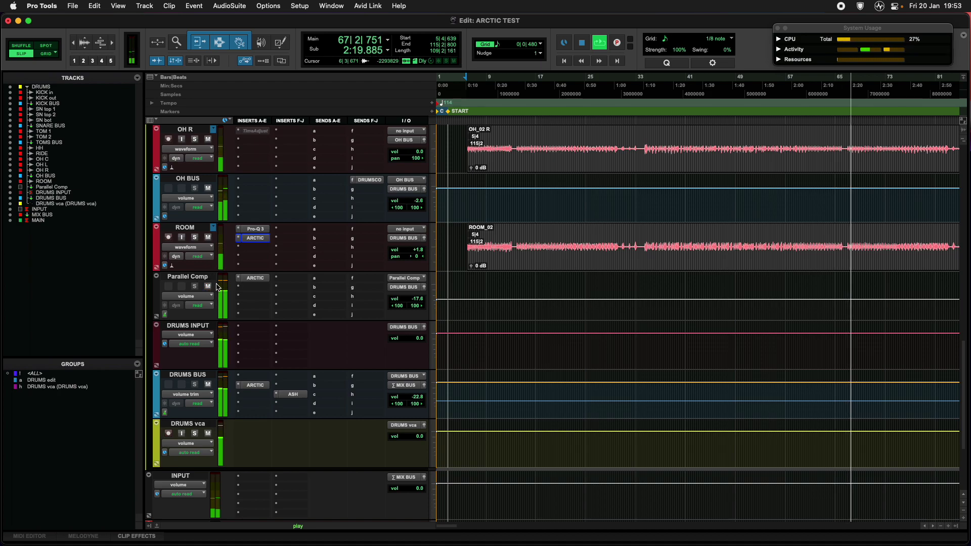
pyautogui.click(255, 278)
pyautogui.moveTo(666, 143); pyautogui.dragTo(470, 147)
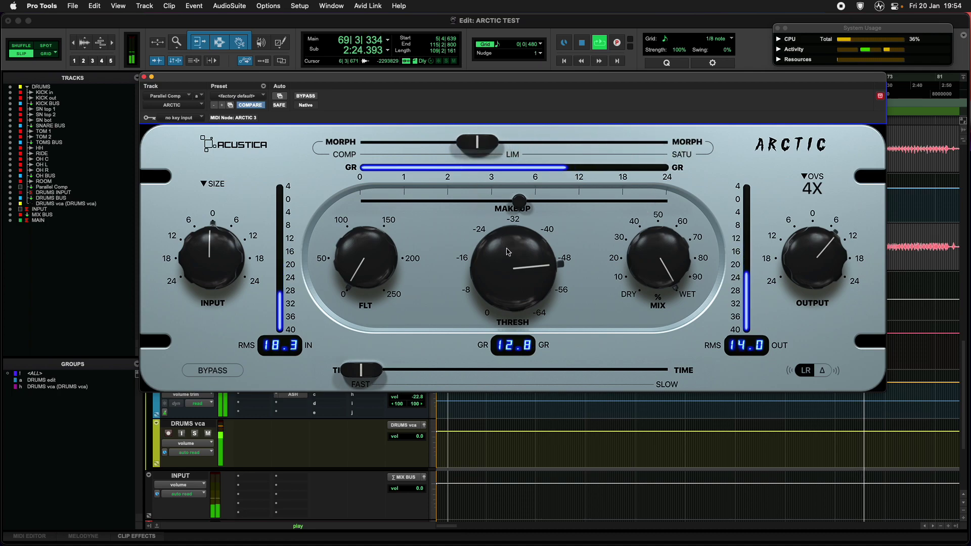
pyautogui.moveTo(507, 250); pyautogui.dragTo(506, 253)
pyautogui.moveTo(813, 255); pyautogui.dragTo(813, 269)
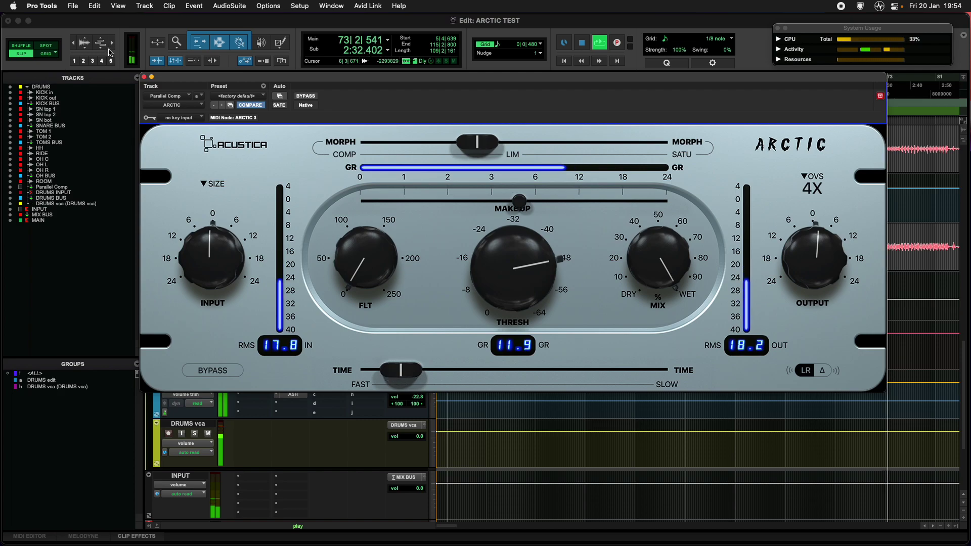
pyautogui.click(143, 76)
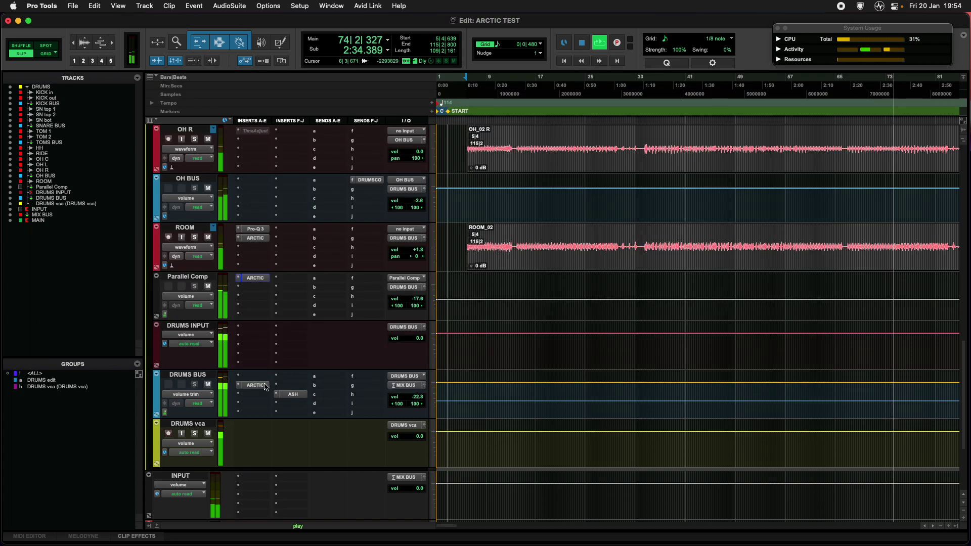
# Compare the drums with Parallel Comp muted and unmuted, and raise that track's volume to -15.6.
pyautogui.click(256, 278)
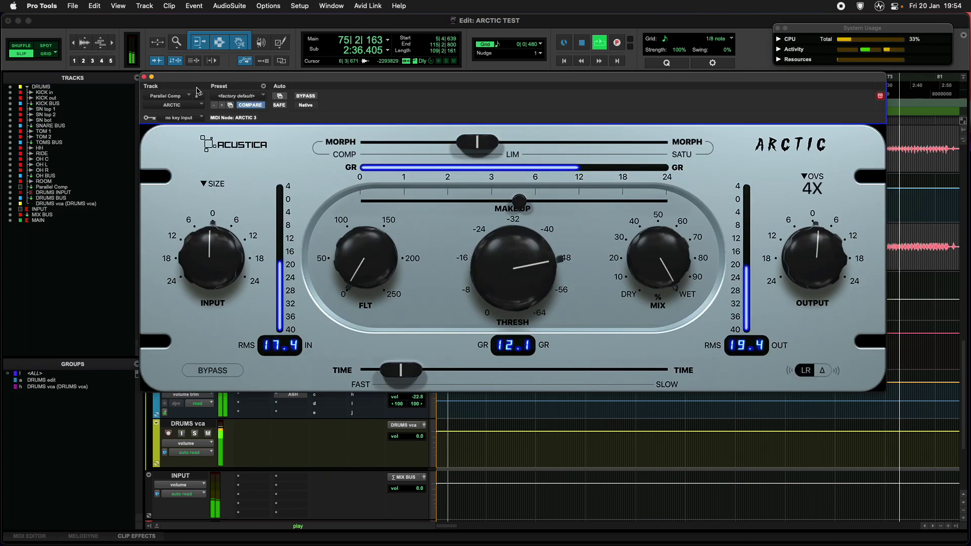
pyautogui.click(143, 76)
pyautogui.click(208, 286)
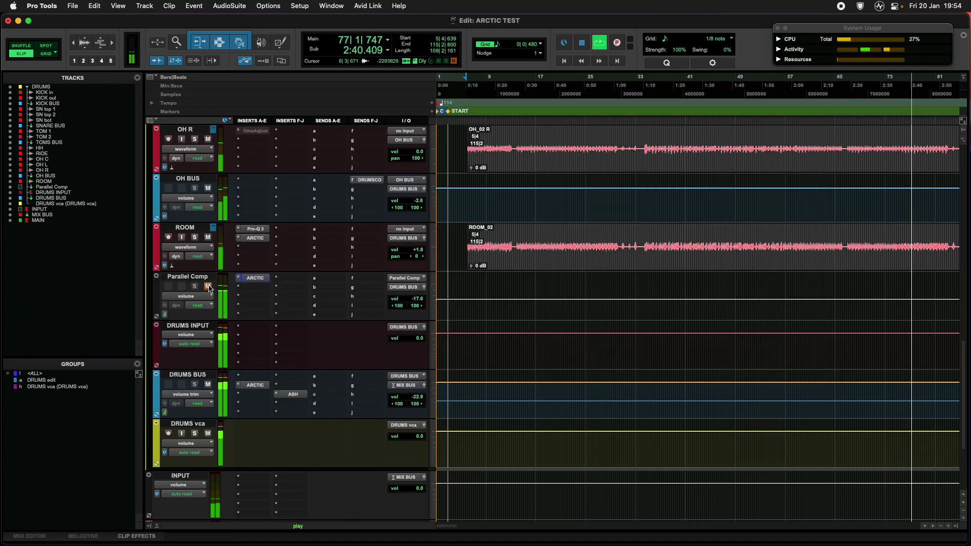
pyautogui.click(208, 287)
pyautogui.moveTo(402, 303); pyautogui.dragTo(405, 301)
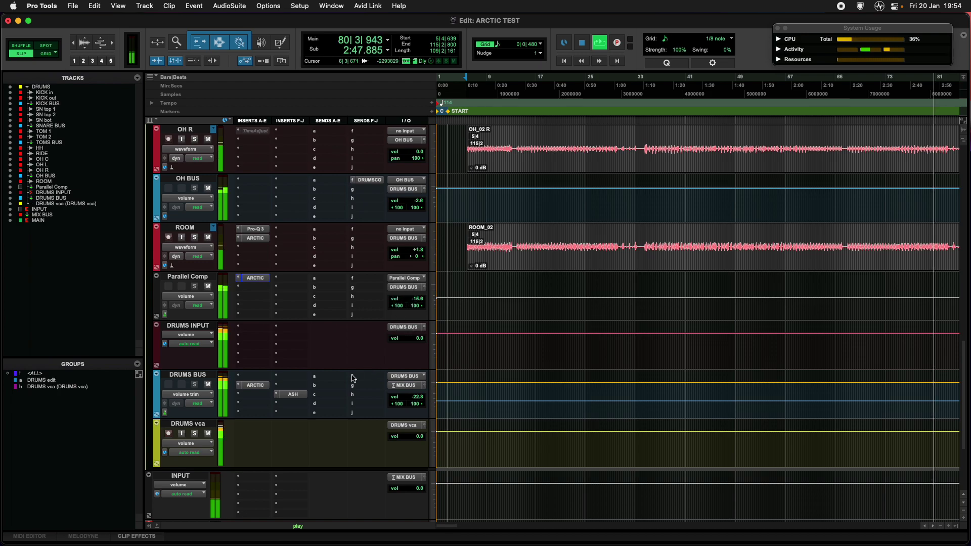
# Set the threshold of the ARCTIC plug-in on the DRUMS BUS to about -41.
pyautogui.click(295, 394)
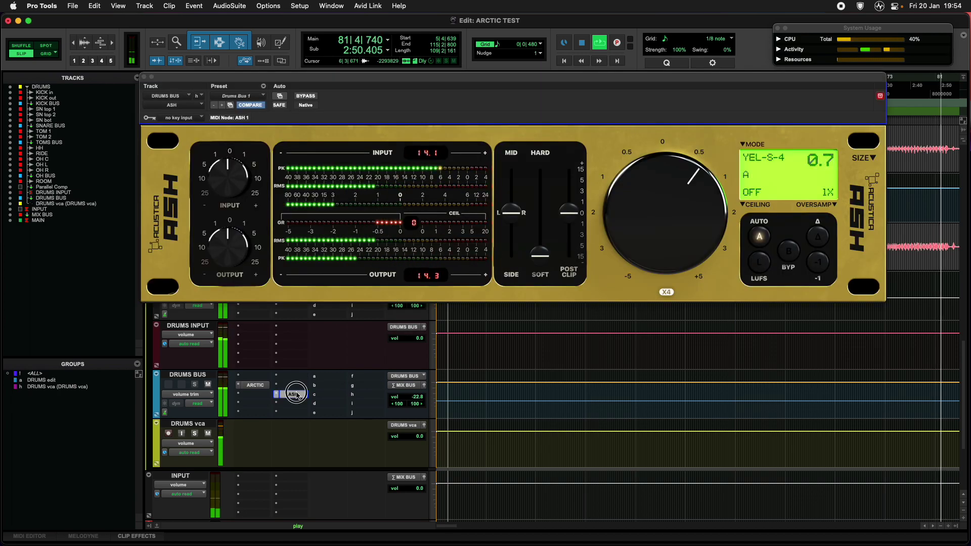
pyautogui.click(295, 395)
pyautogui.click(256, 385)
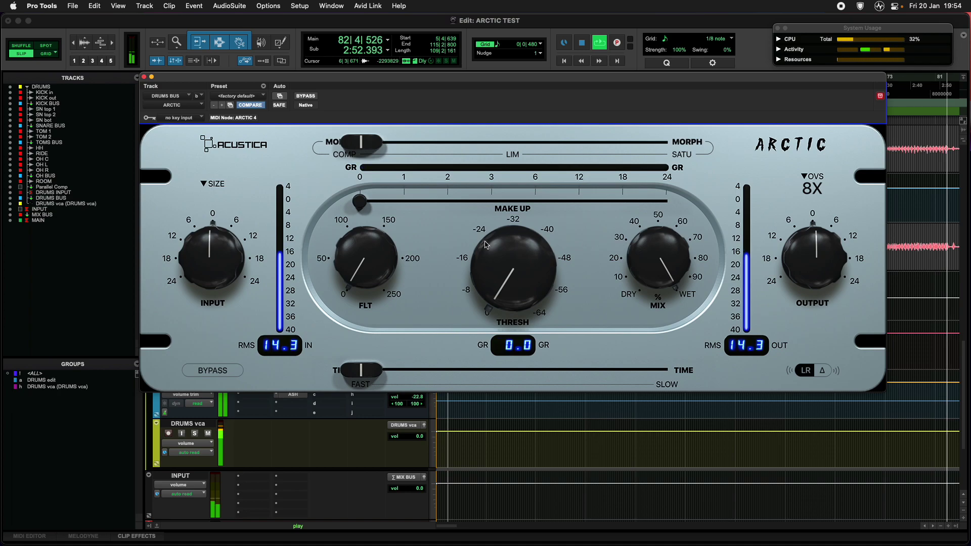
pyautogui.moveTo(488, 247); pyautogui.dragTo(545, 226)
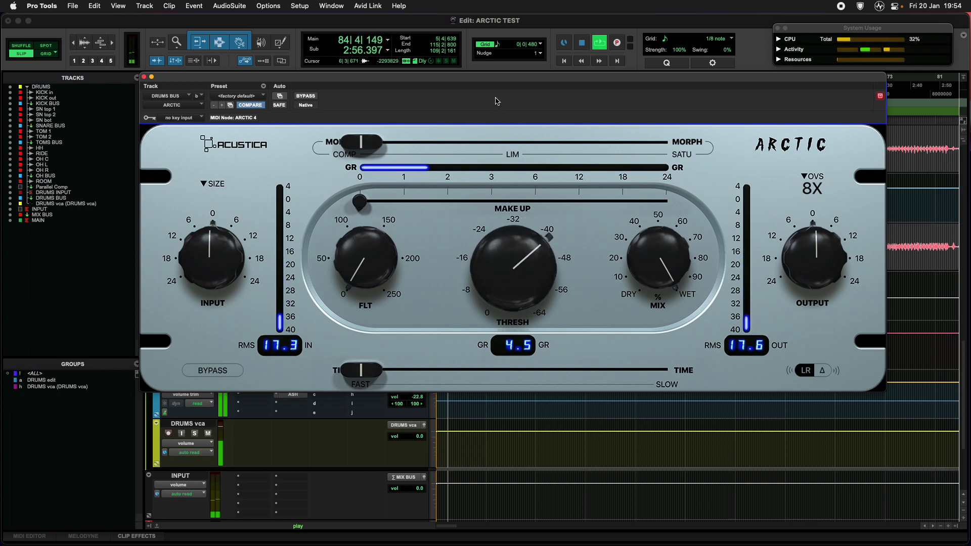
# Lower the ROOM track's volume to -9.3 and raise the DRUMS BUS volume to -17.8.
pyautogui.moveTo(494, 77); pyautogui.dragTo(491, 340)
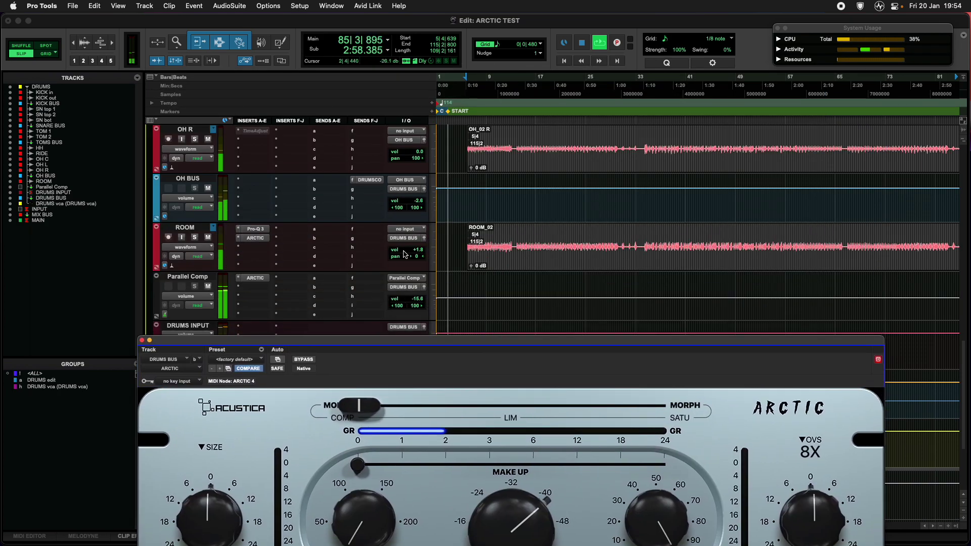
pyautogui.moveTo(404, 253); pyautogui.dragTo(409, 259)
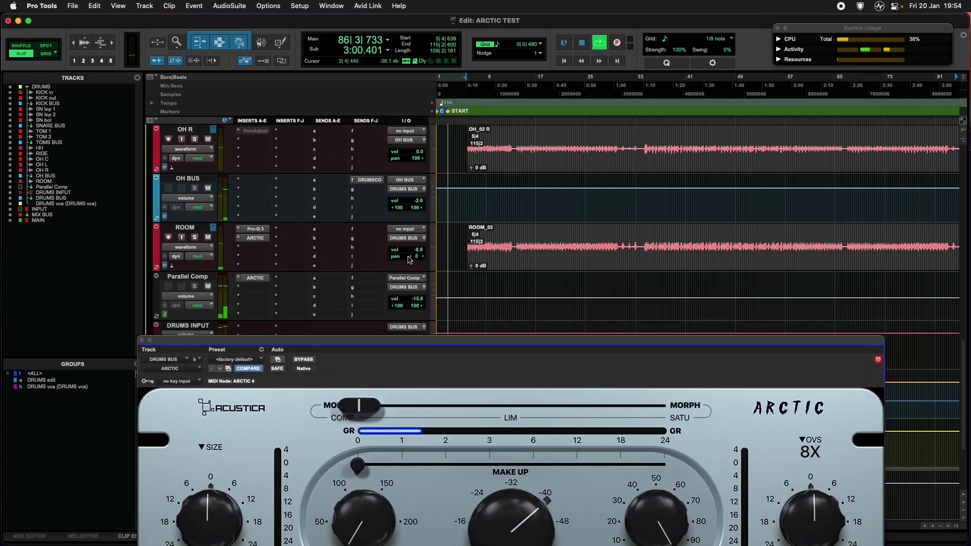
pyautogui.scroll(-3, 372, 284)
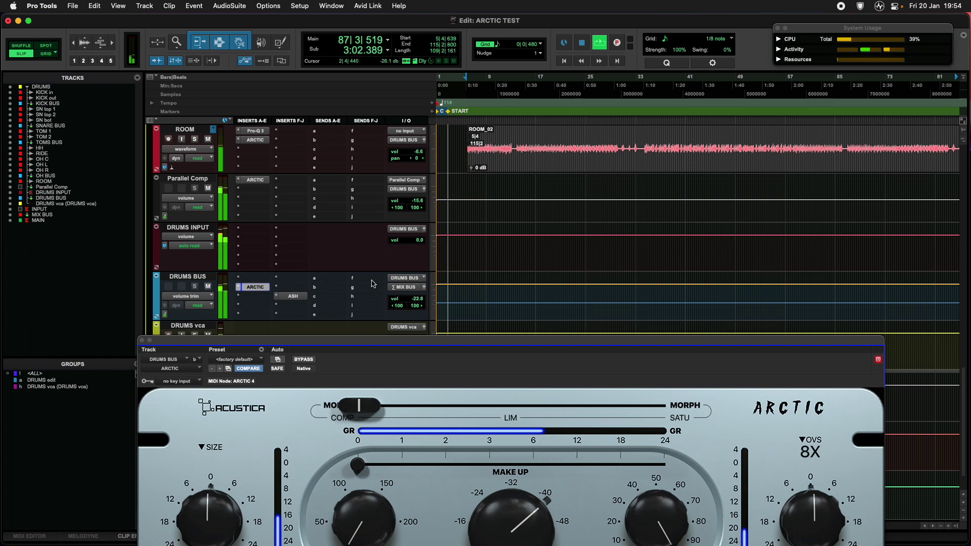
pyautogui.moveTo(404, 251); pyautogui.dragTo(404, 253)
pyautogui.scroll(4, 471, 276)
pyautogui.scroll(-1, 429, 291)
pyautogui.keyDown('alt'); pyautogui.click(416, 257); pyautogui.keyUp('alt')
pyautogui.scroll(-2, 454, 265)
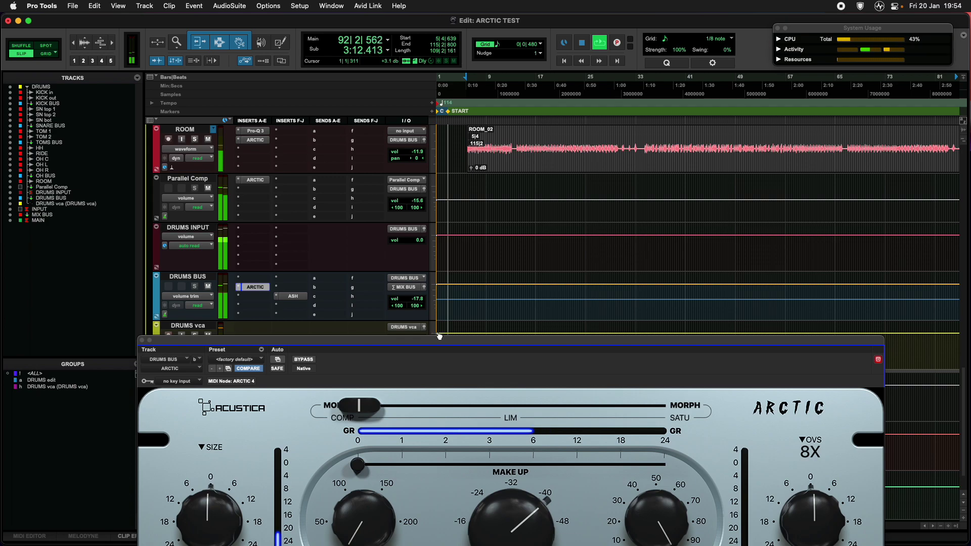
pyautogui.moveTo(409, 152); pyautogui.dragTo(410, 149)
# Set the DRUMS BUS ARCTIC make-up to just under half, and move its morph slightly off COMP and its time slightly slower.
pyautogui.moveTo(442, 353); pyautogui.dragTo(457, 103)
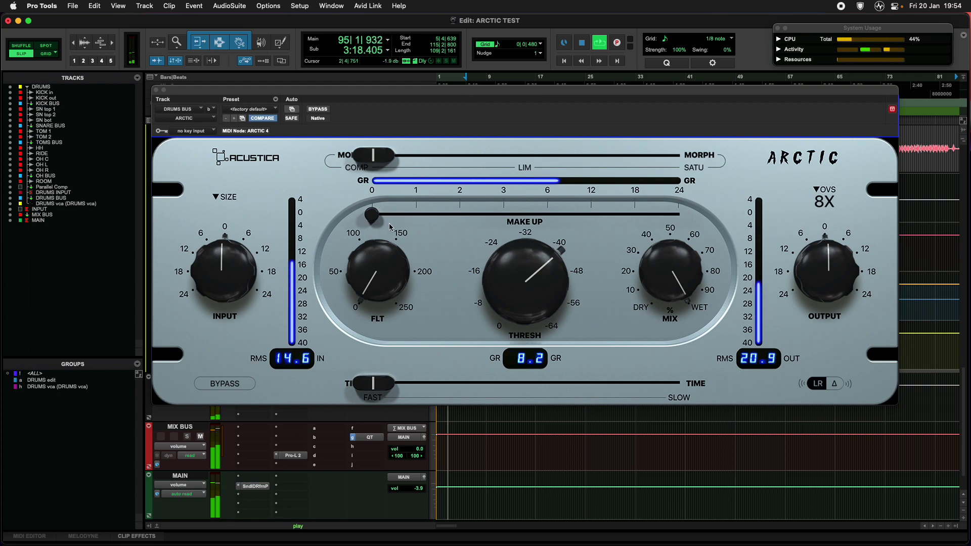
pyautogui.moveTo(373, 215); pyautogui.dragTo(504, 216)
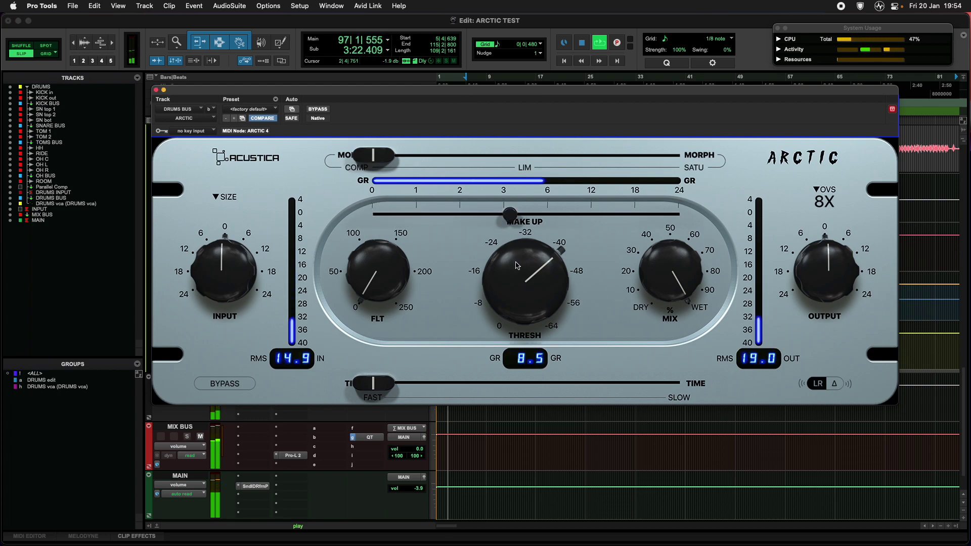
pyautogui.moveTo(364, 156)
pyautogui.mouseDown()
pyautogui.moveTo(469, 156)
pyautogui.moveTo(382, 159)
pyautogui.mouseUp()
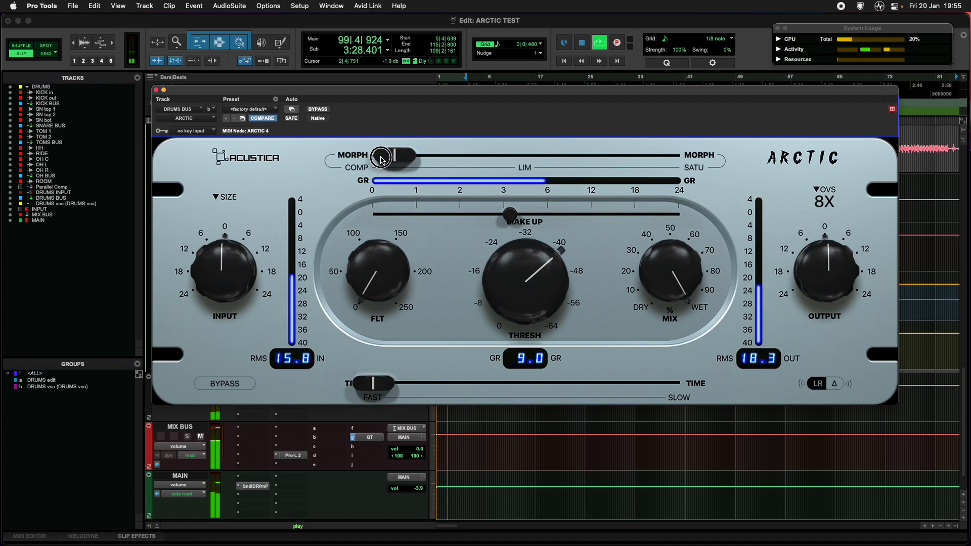
pyautogui.moveTo(361, 384); pyautogui.dragTo(398, 384)
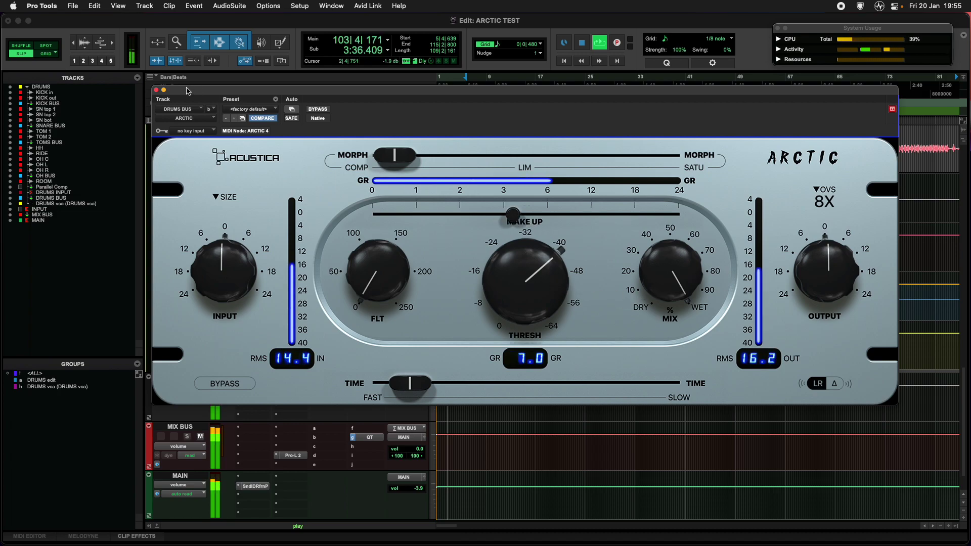
pyautogui.click(163, 91)
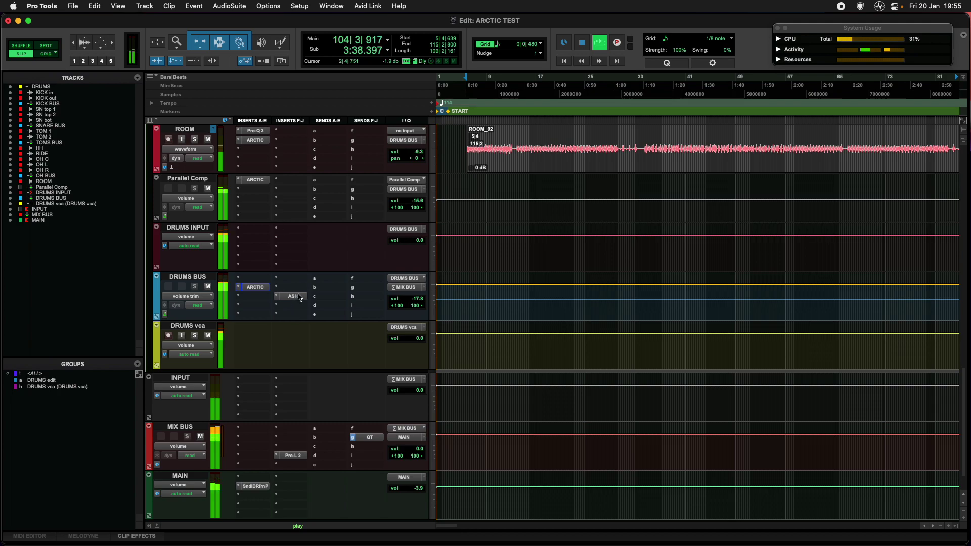
# Set the oversampling of the ASH plug-in on the DRUMS BUS to 16X.
pyautogui.click(294, 296)
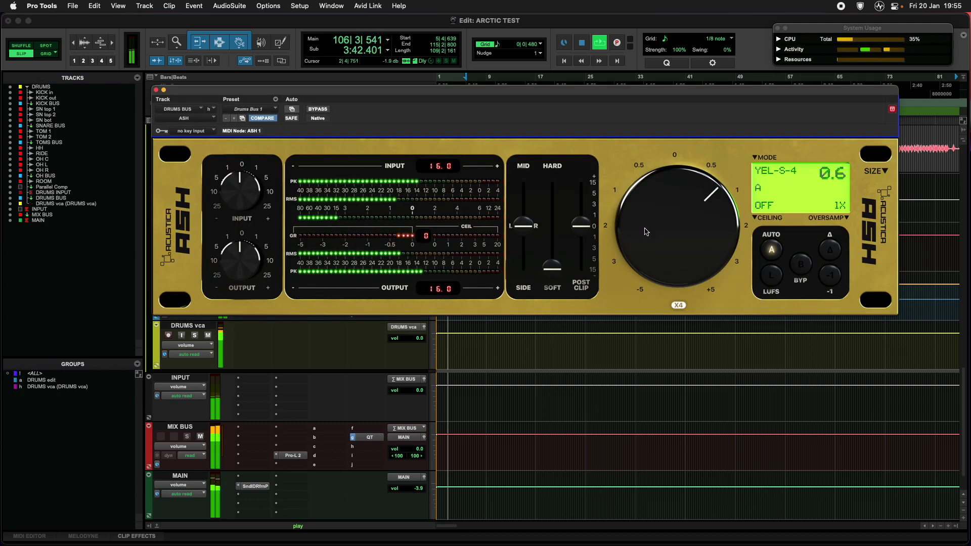
pyautogui.click(824, 217)
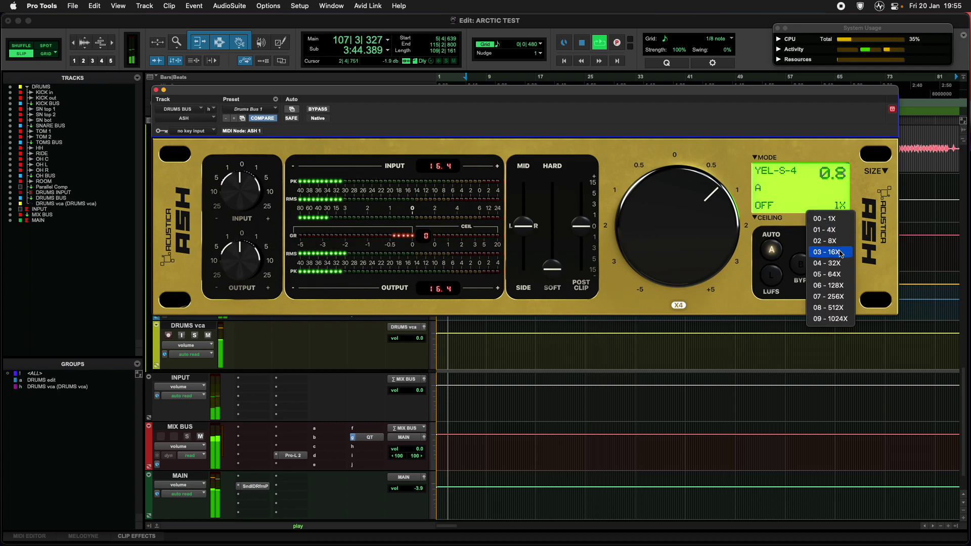
pyautogui.press('Return')
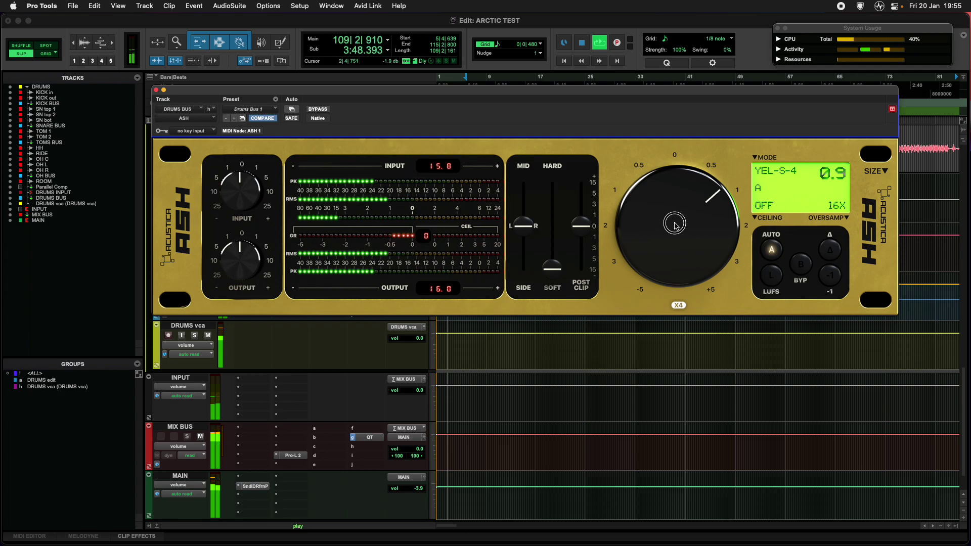
# Switch the DRUMS BUS ASH mode to Gray D2 and restart playback from the start of the drums.
pyautogui.click(772, 170)
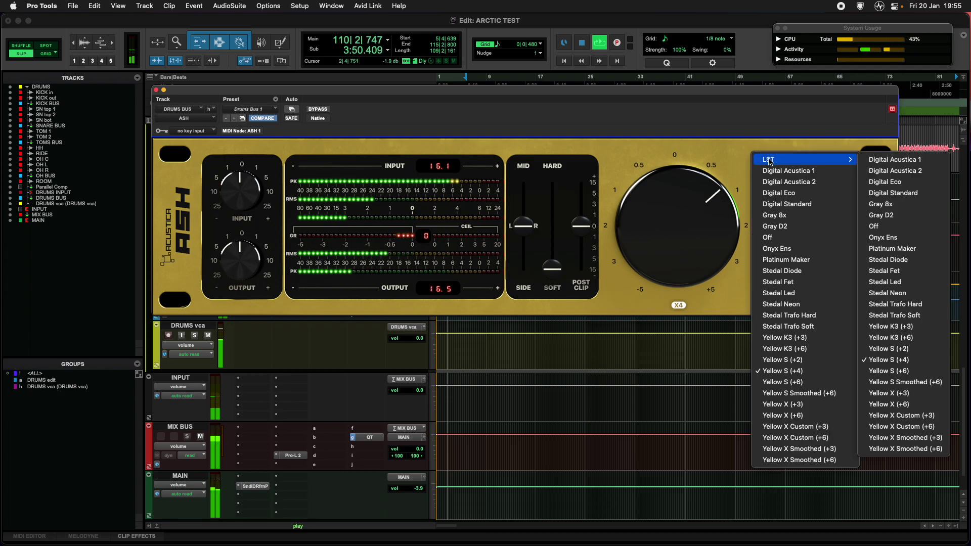
pyautogui.press('Down')
pyautogui.press('Down')
pyautogui.press('Down')
pyautogui.press('Down')
pyautogui.press('Return')
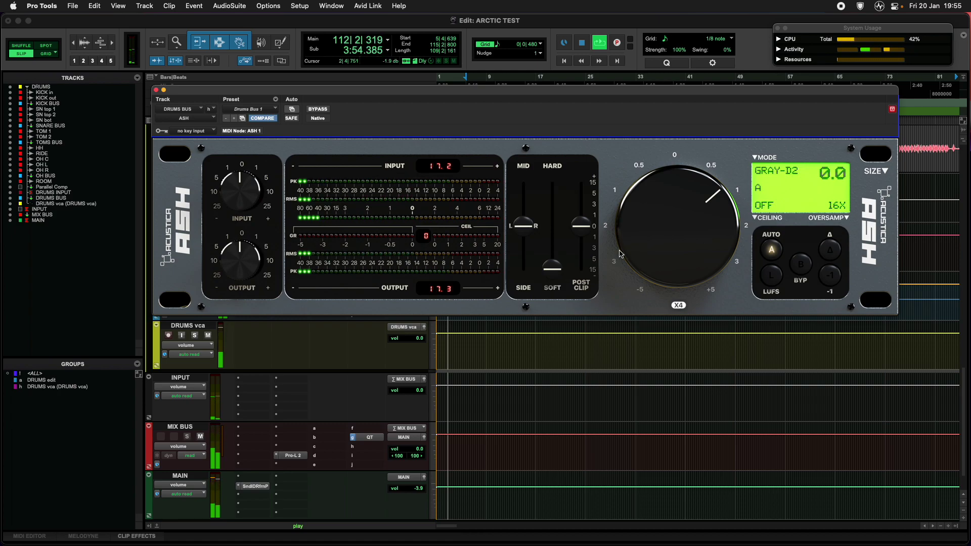
pyautogui.press('space')
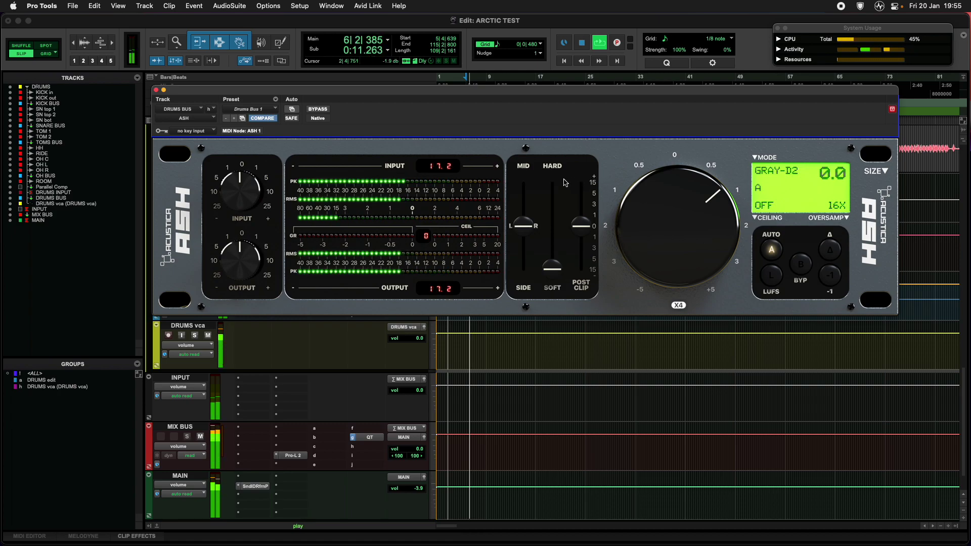
# Look over the drum tracks with the timeline zoomed out to the END marker, and close the DRUMS BUS ASH plug-in.
pyautogui.moveTo(556, 91); pyautogui.dragTo(556, 366)
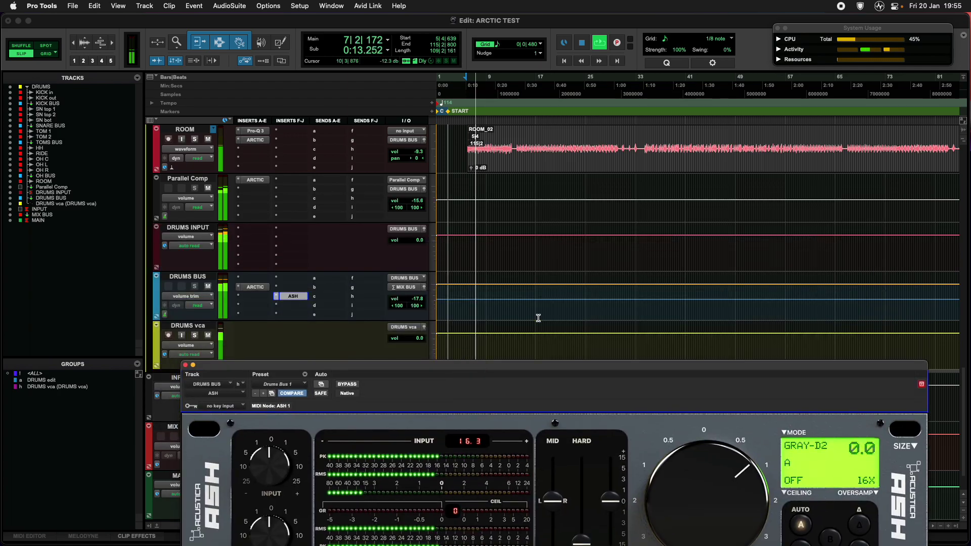
pyautogui.scroll(5, 573, 300)
pyautogui.scroll(12, 573, 301)
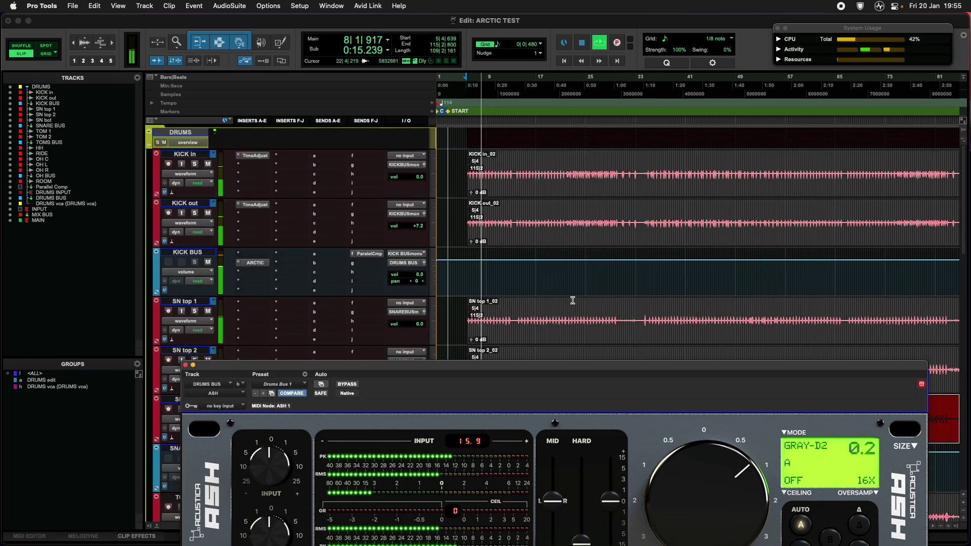
pyautogui.press('super+bracketleft')
pyautogui.press('super+bracketleft')
pyautogui.scroll(-3, 549, 299)
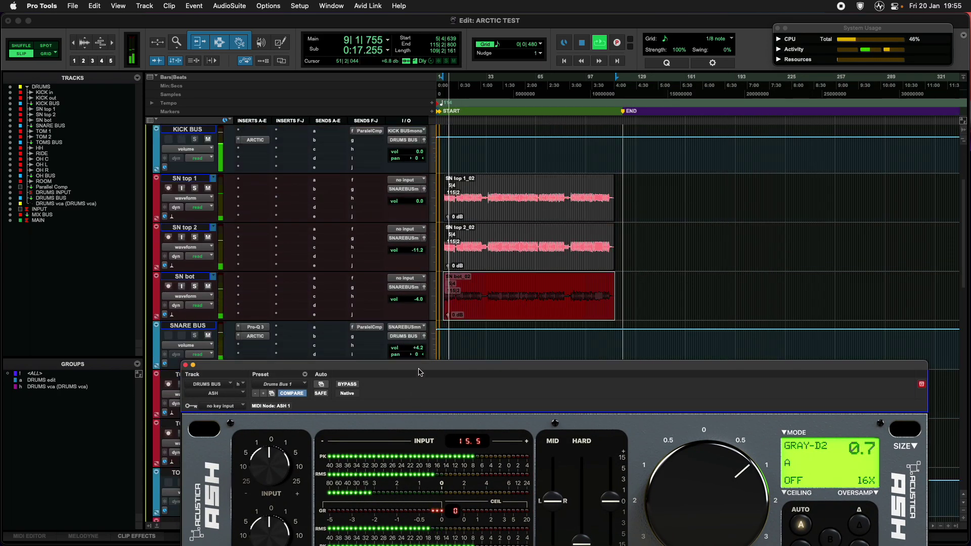
pyautogui.moveTo(418, 368); pyautogui.dragTo(455, 208)
pyautogui.click(222, 204)
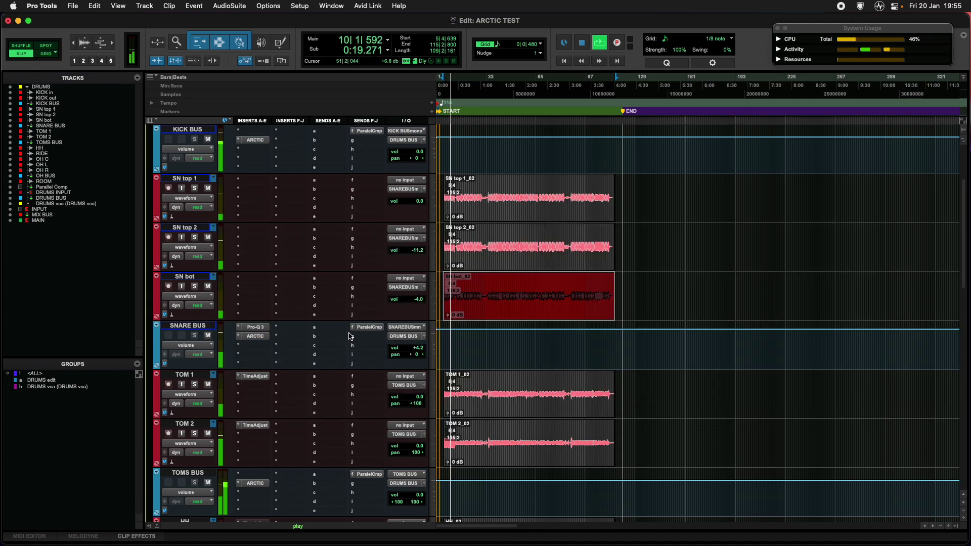
# Compare the drum mix with the DRUMS BUS ARCTIC bypassed and active during playback, leaving it active and closing its window.
pyautogui.scroll(-4, 307, 316)
pyautogui.scroll(-8, 263, 307)
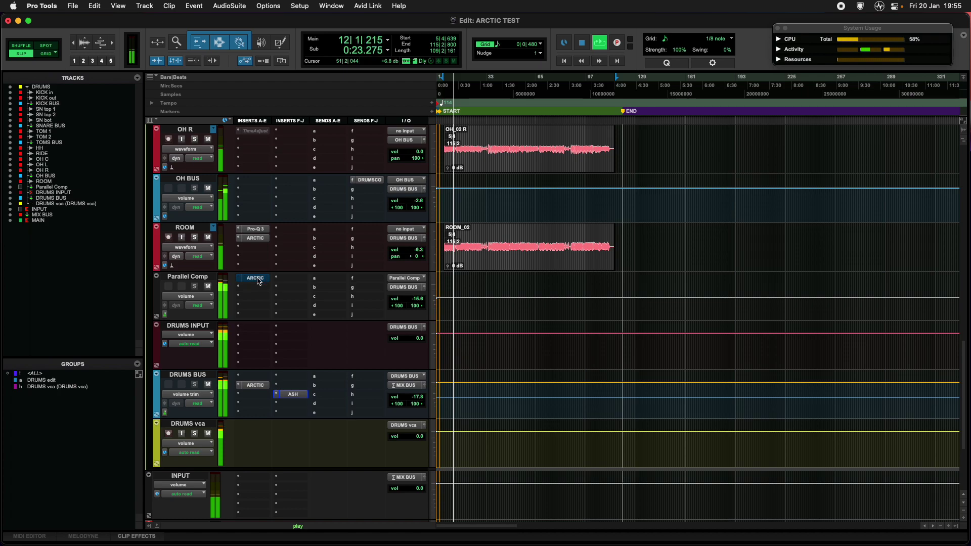
pyautogui.scroll(-5, 259, 302)
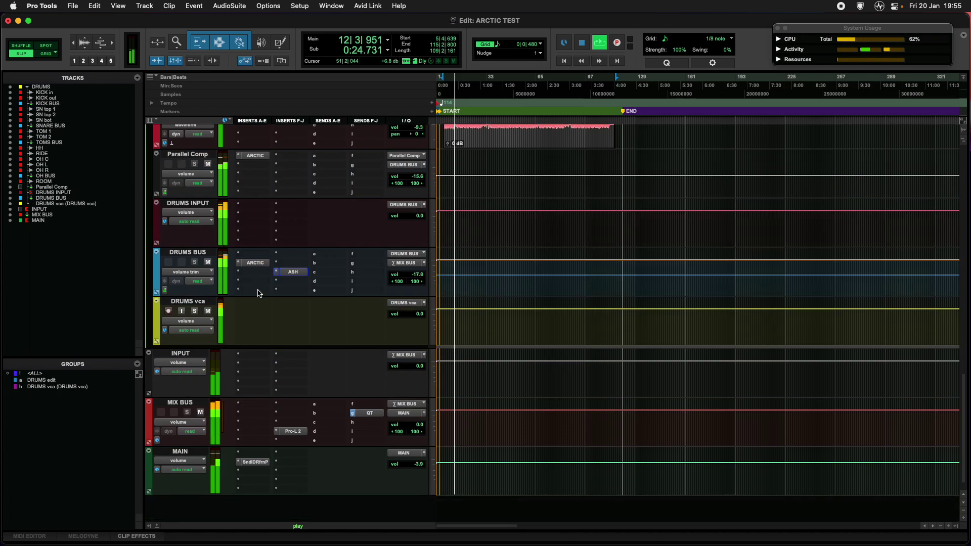
pyautogui.click(255, 264)
pyautogui.click(384, 220)
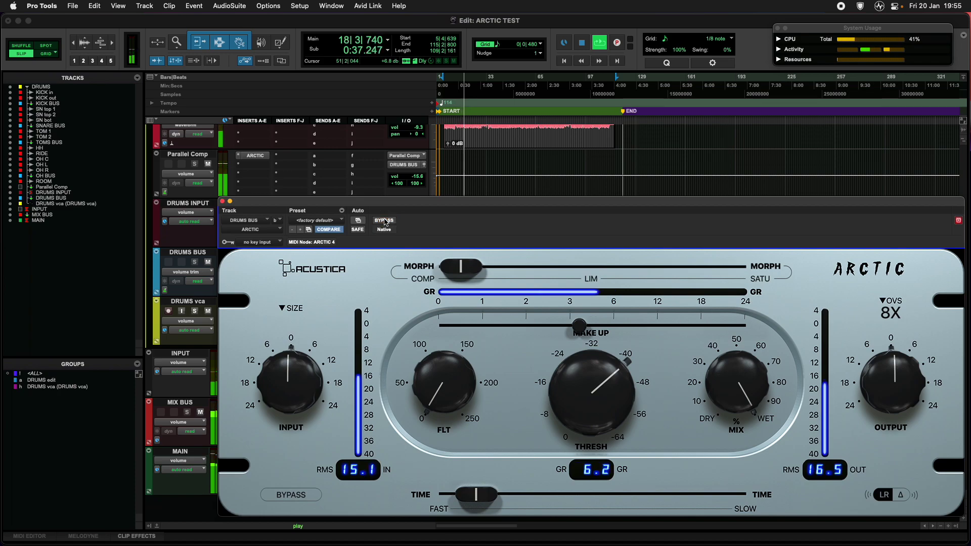
pyautogui.click(384, 220)
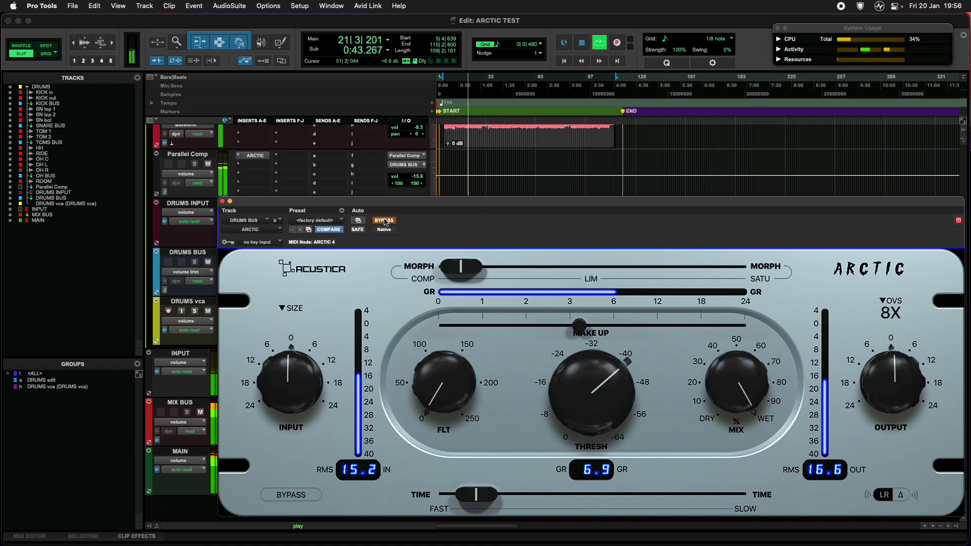
pyautogui.click(384, 220)
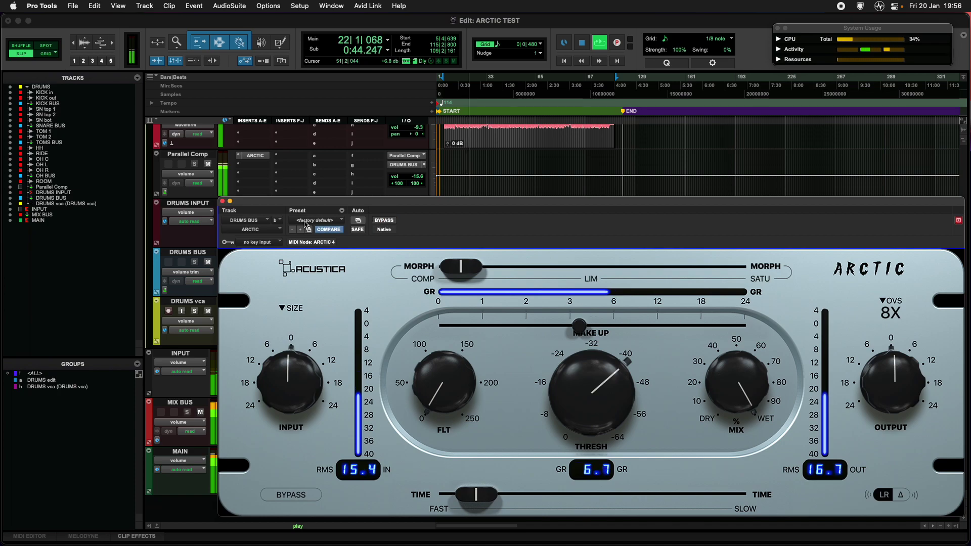
pyautogui.click(222, 201)
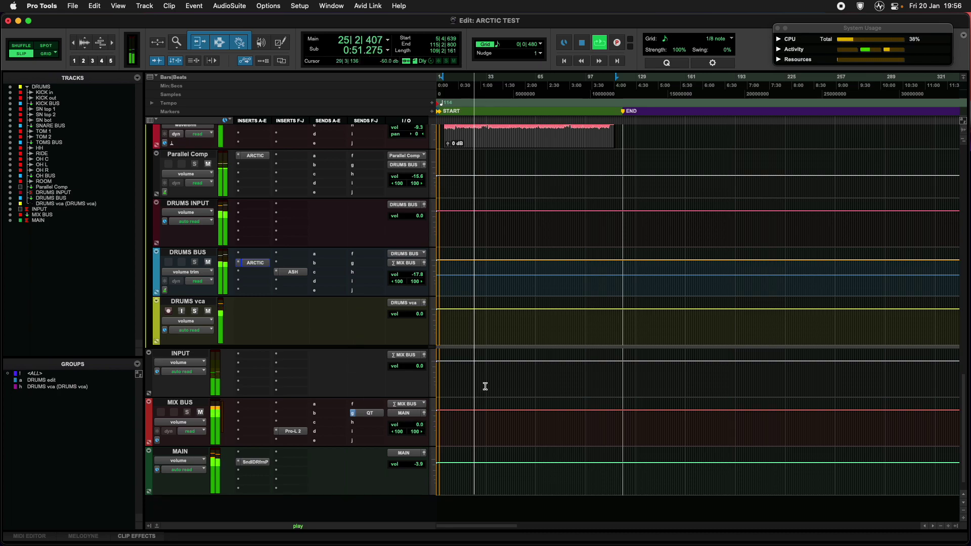
# Reopen the DRUMS BUS ARCTIC to view its settings clear of the lower tracks, and stop playback.
pyautogui.click(255, 262)
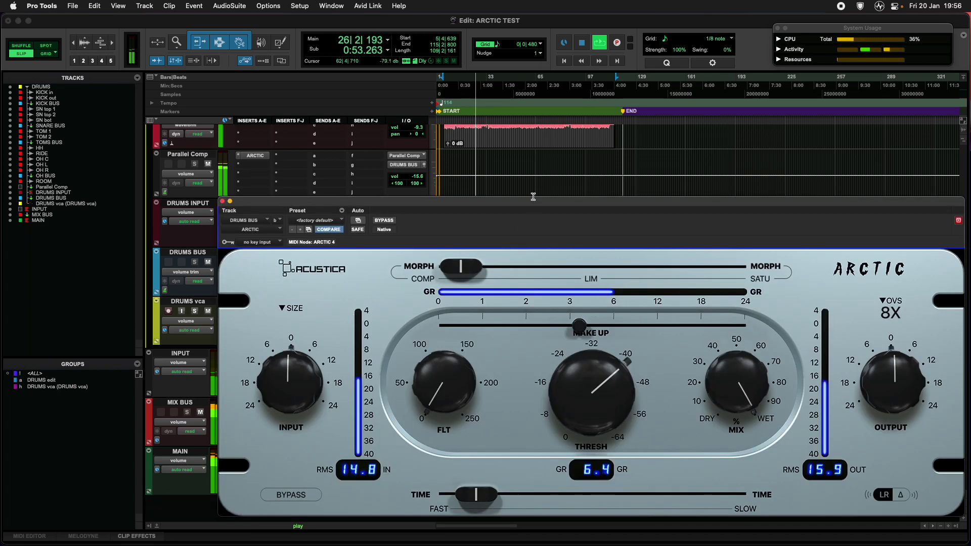
pyautogui.moveTo(528, 201); pyautogui.dragTo(419, 79)
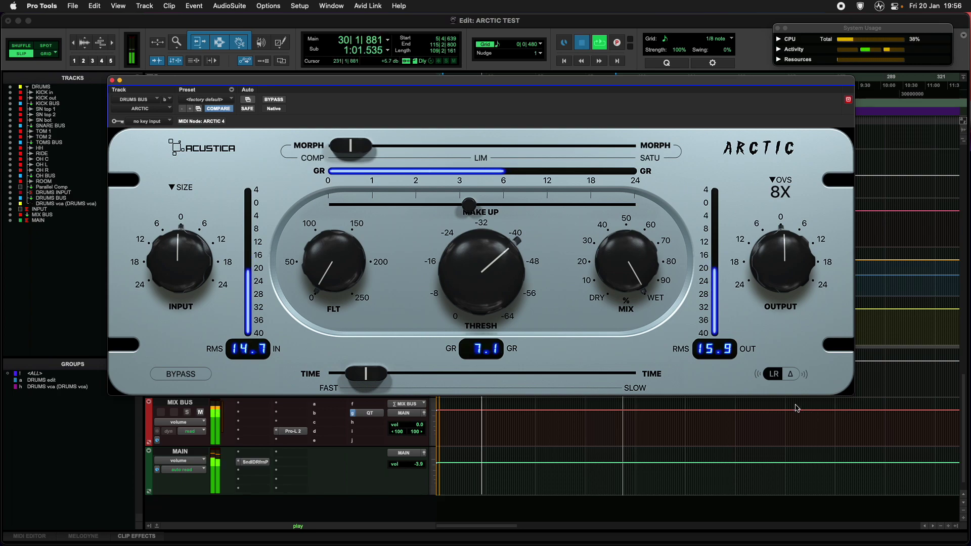
pyautogui.press('space')
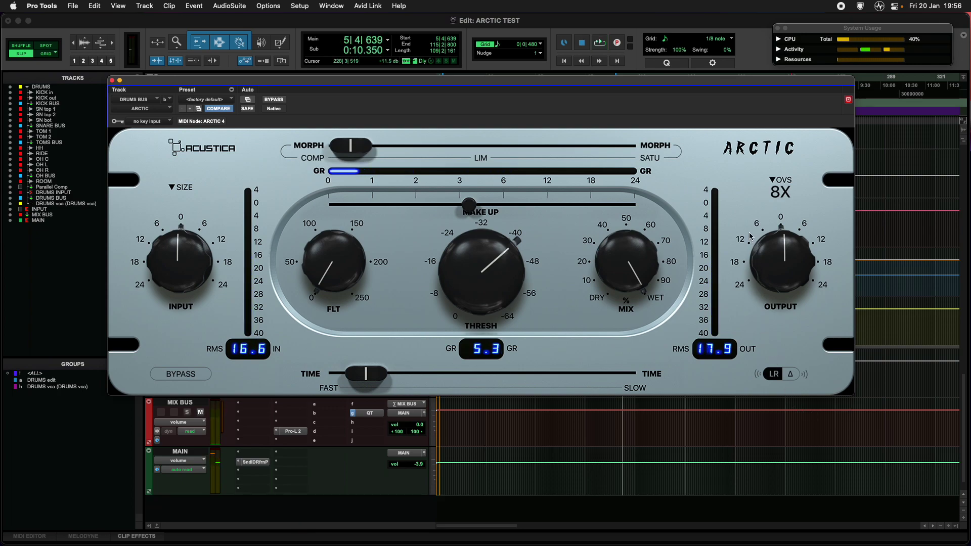